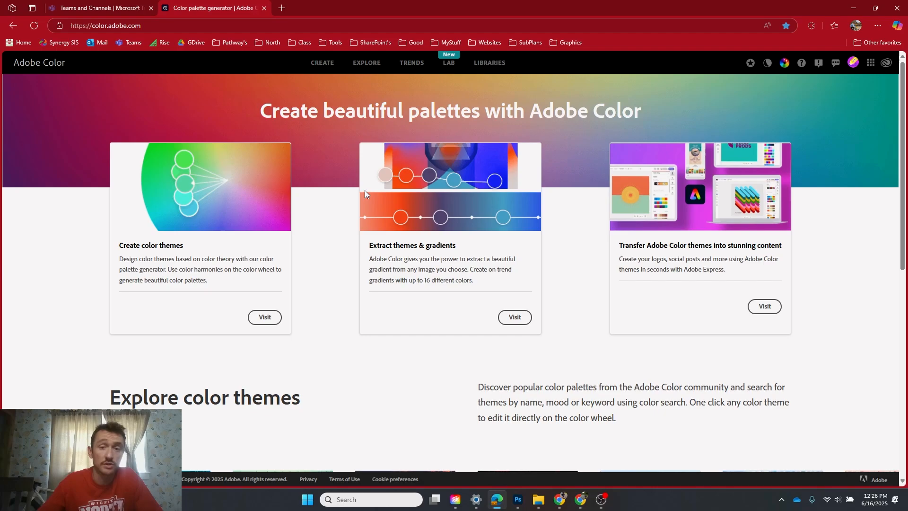
- Open the trending colors page and examine its palettes by industry, from Fashion and Graphic Design through Game Design and Wilderness
scroll(320, 272, down, 4)
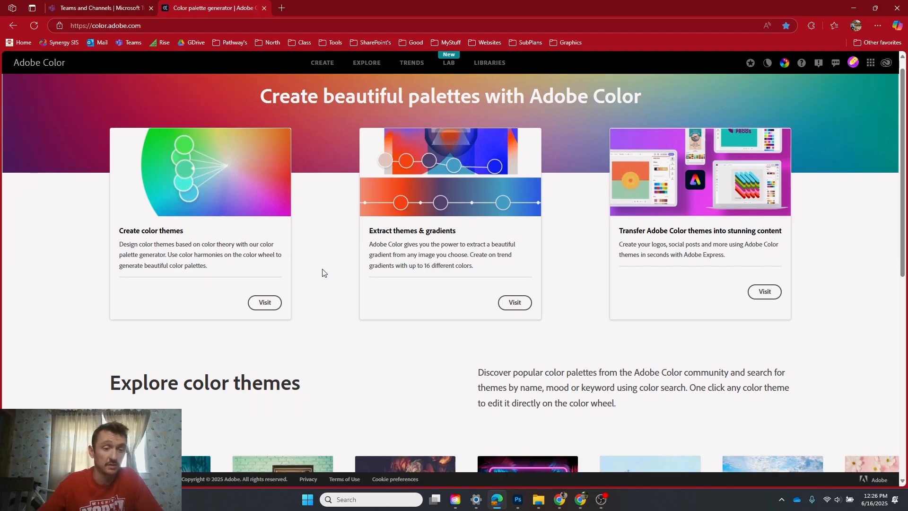
scroll(284, 225, down, 5)
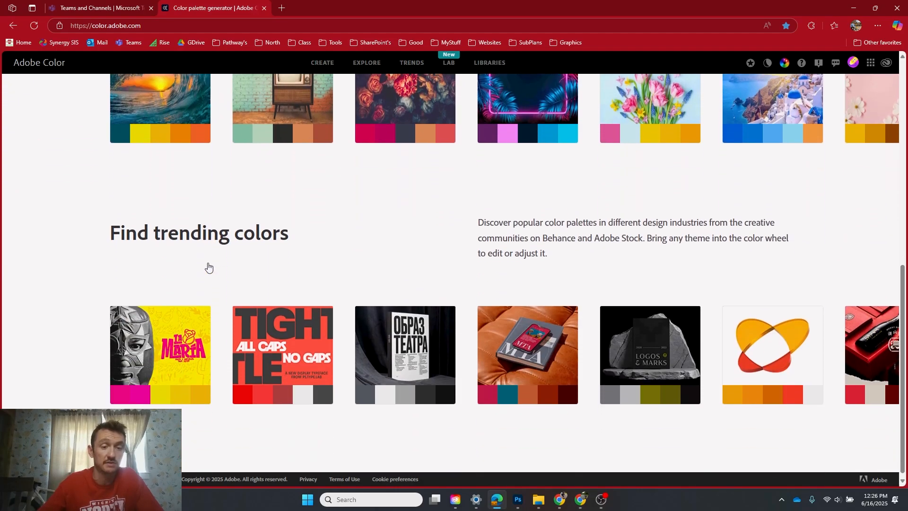
click(212, 236)
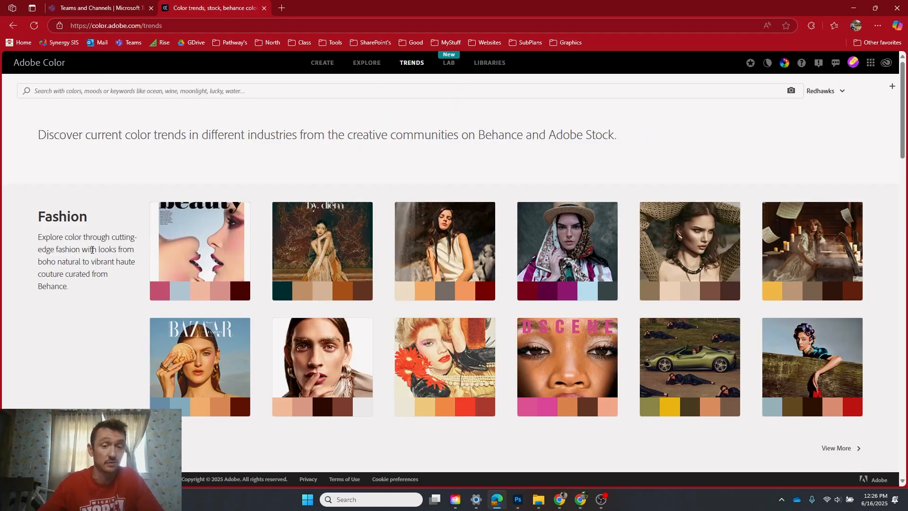
scroll(93, 250, down, 5)
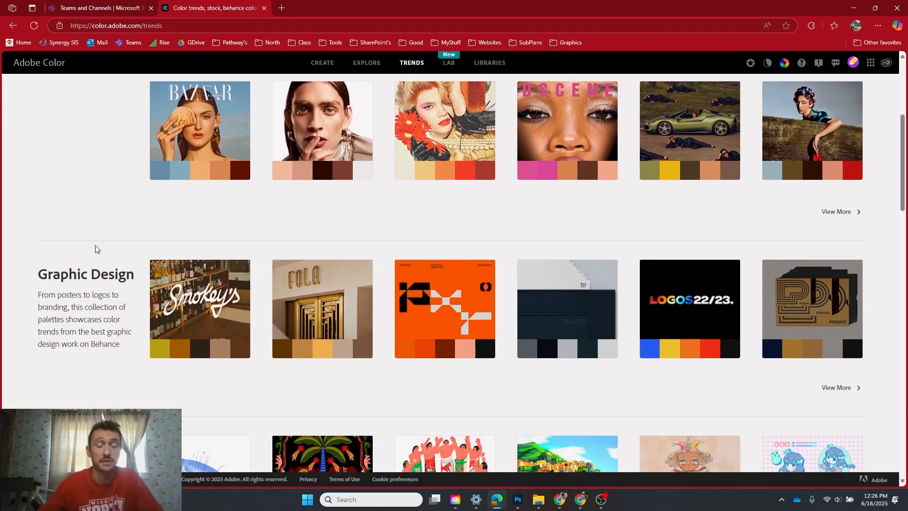
scroll(95, 250, down, 1)
scroll(122, 242, down, 1)
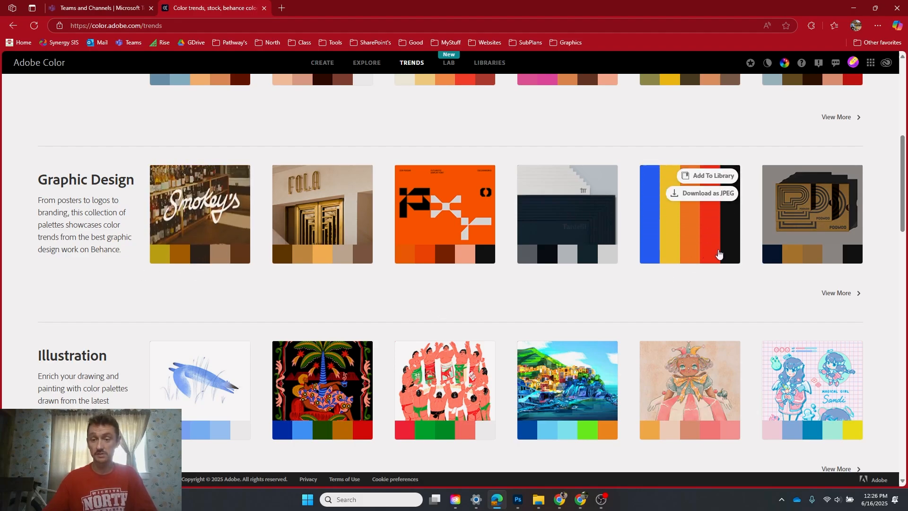
scroll(676, 288, down, 2)
scroll(675, 290, down, 3)
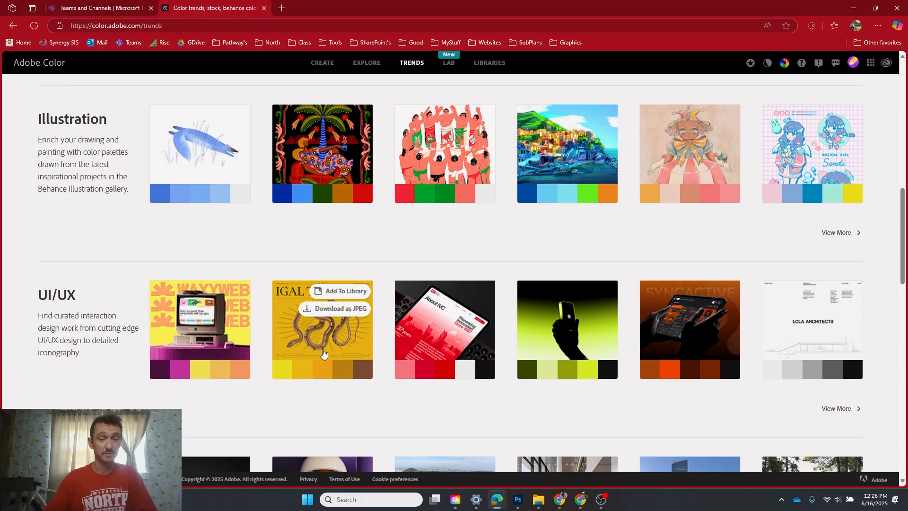
scroll(435, 303, down, 9)
scroll(419, 336, down, 6)
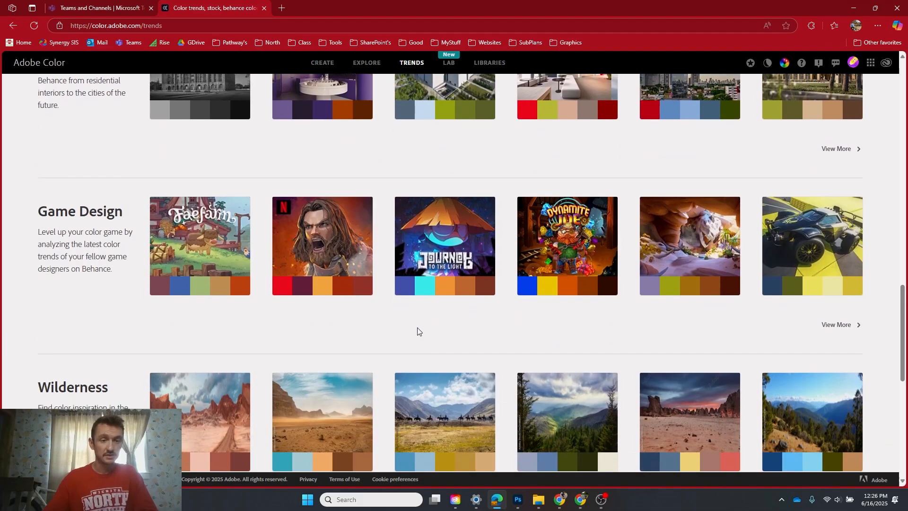
scroll(388, 321, up, 8)
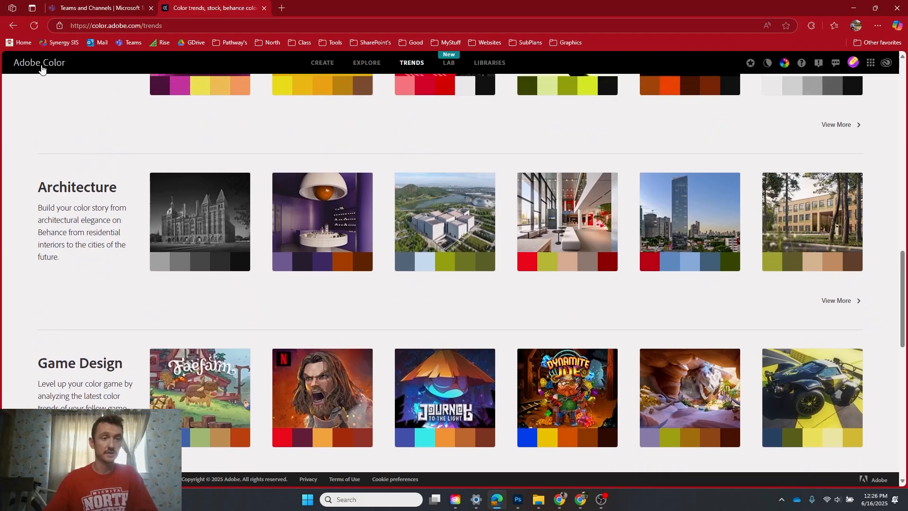
- Return to the Adobe Color home page and open the Explore color themes page
click(40, 64)
scroll(337, 274, down, 4)
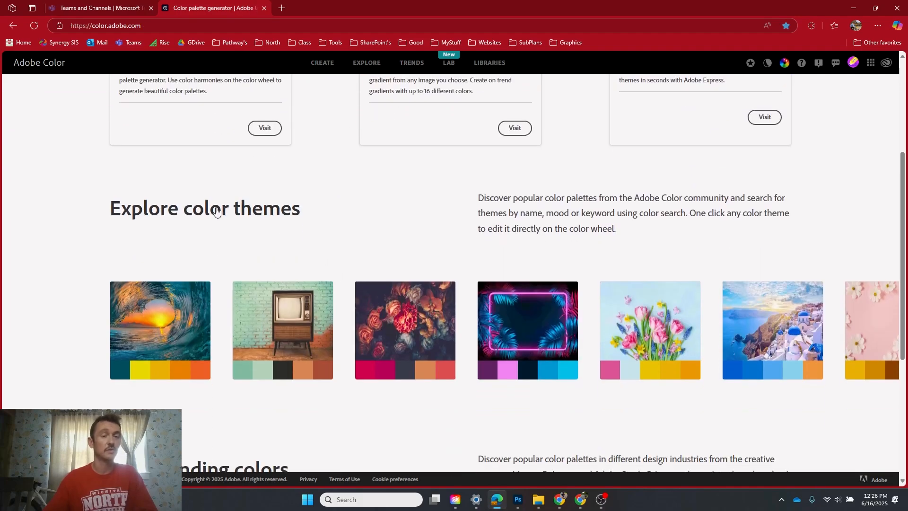
click(217, 210)
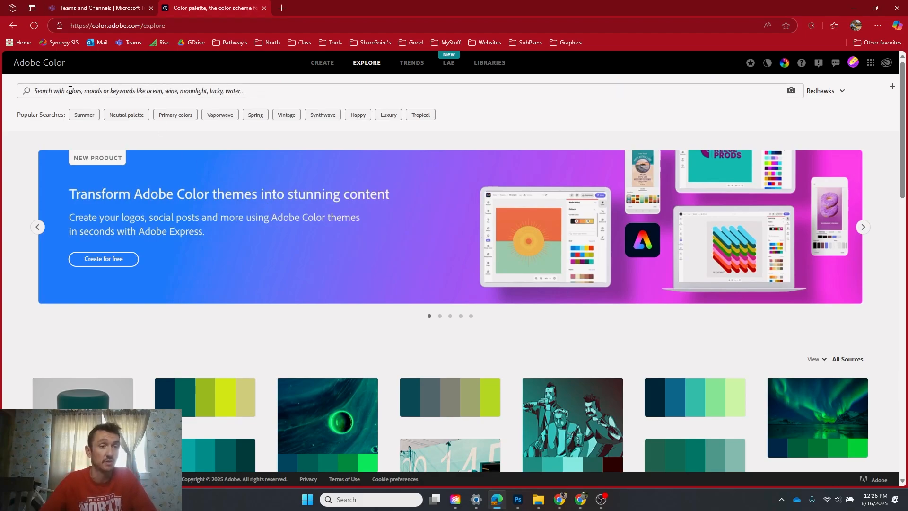
- Check the Last-Supper line drawing in Photoshop, and search the Adobe Color themes for "skin tones"
click(518, 500)
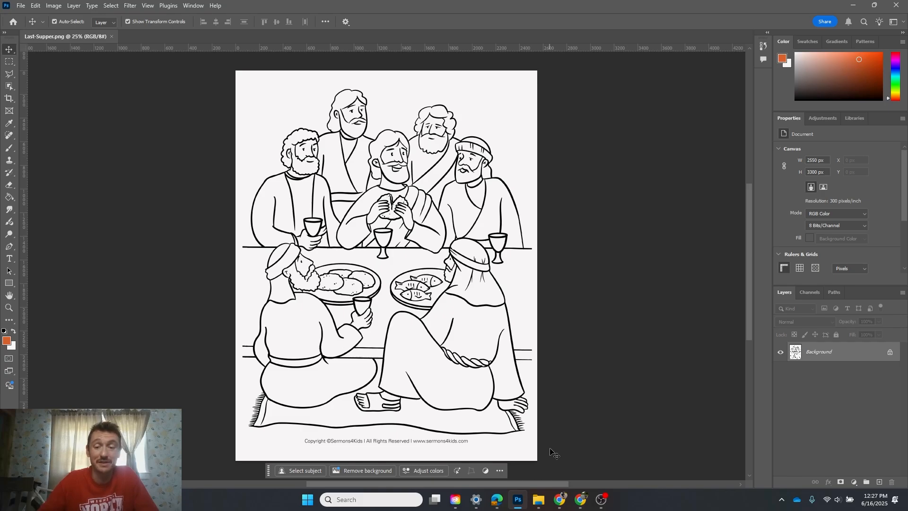
click(497, 499)
click(158, 92)
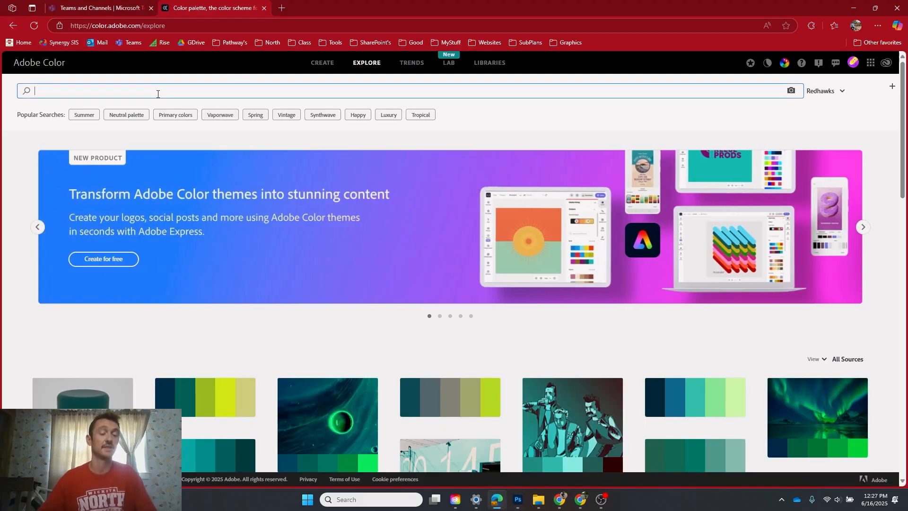
text(skin tones)
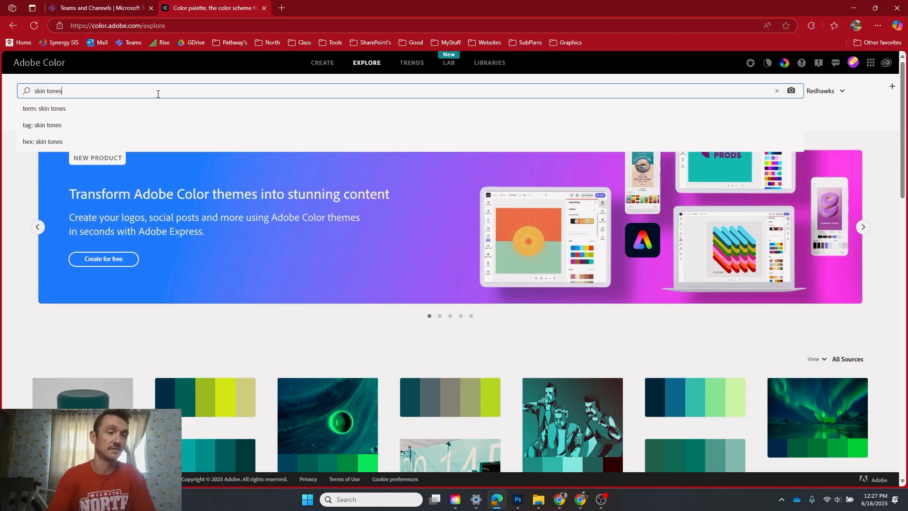
key(Return)
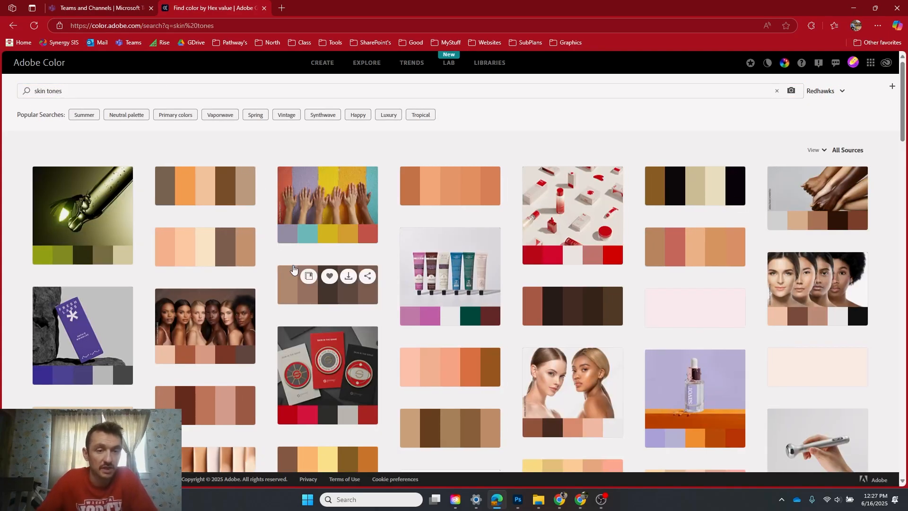
- Download the light tan and peach palette below the foundation swatches photo as a JPEG
scroll(275, 197, down, 1)
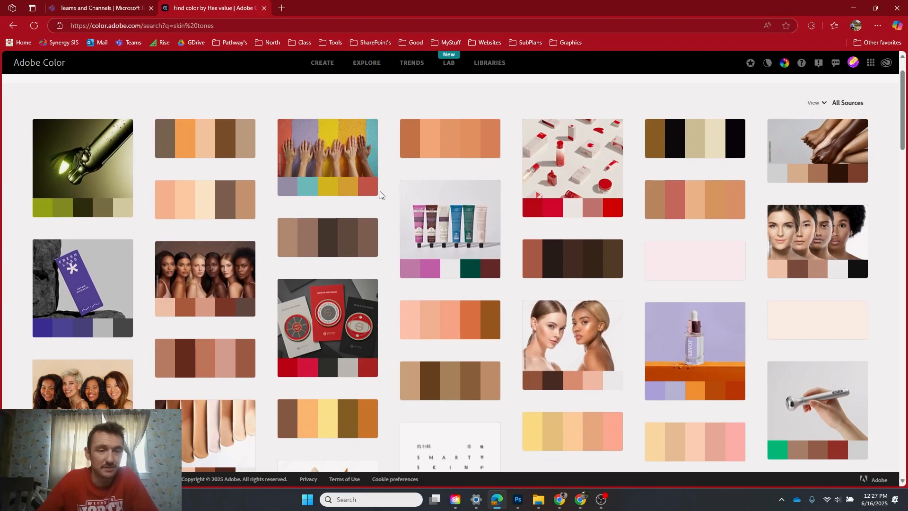
scroll(222, 317, down, 3)
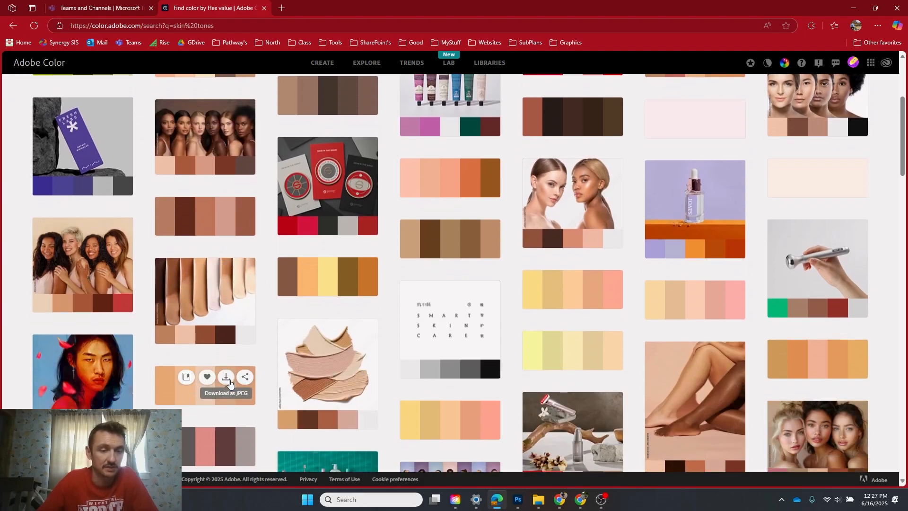
click(226, 377)
mouse_move(591, 221)
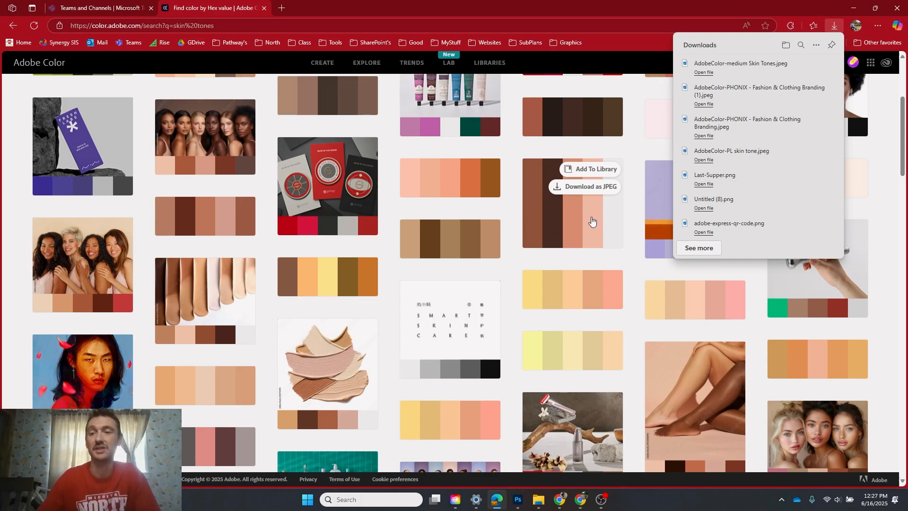
scroll(547, 88, up, 3)
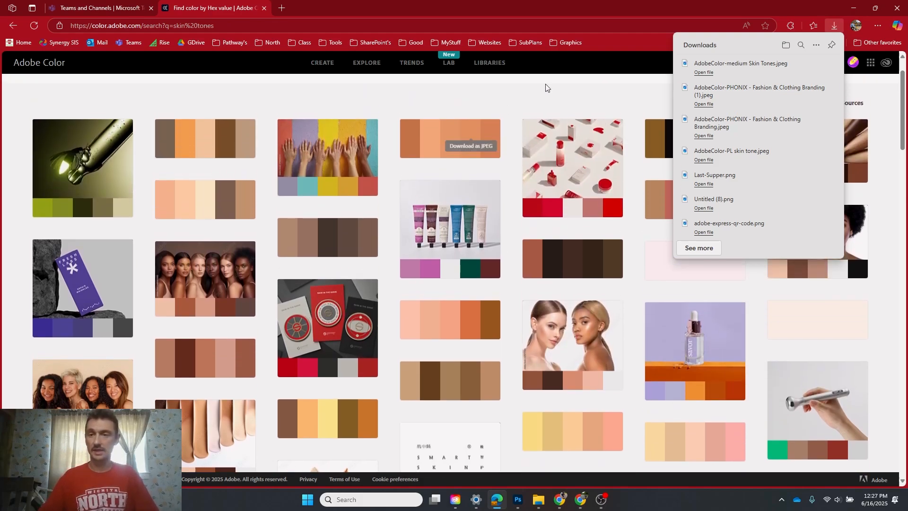
mouse_move(704, 67)
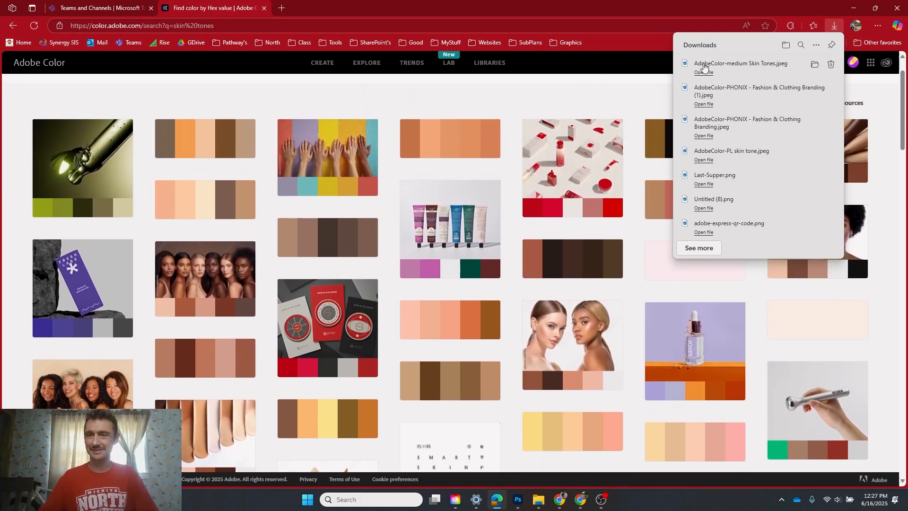
- Switch to Photoshop and place AdobeColor-PL skin tone from Downloads into the Last-Supper drawing, scaled to about 5% in the page's upper-left corner
click(518, 500)
click(538, 500)
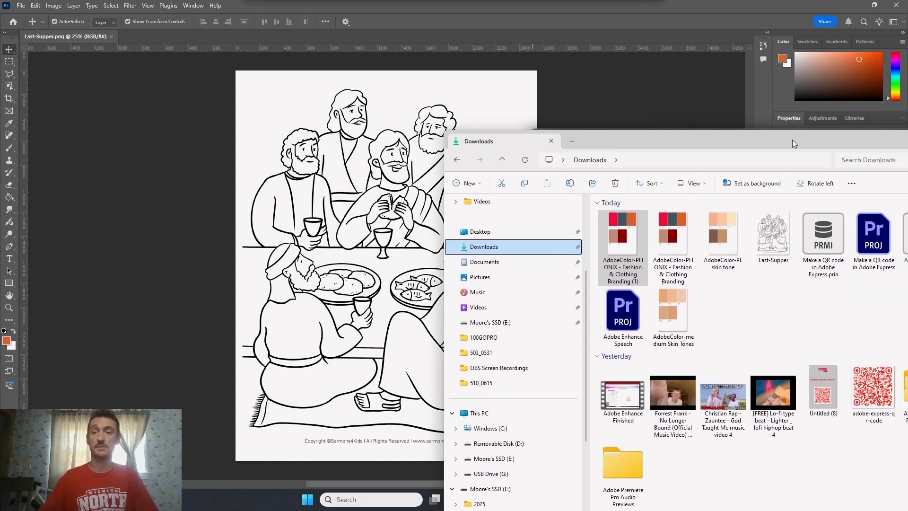
drag(793, 140, 708, 58)
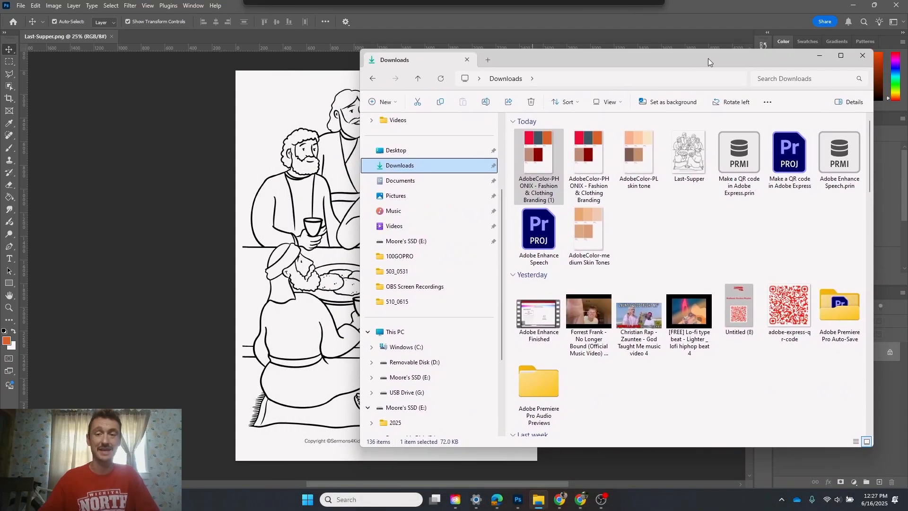
click(639, 144)
drag(636, 146, 265, 213)
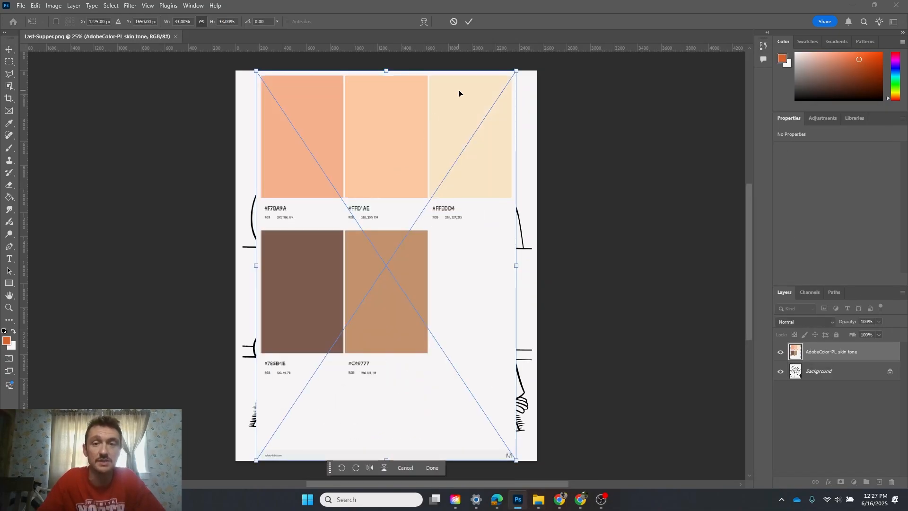
drag(516, 72, 269, 91)
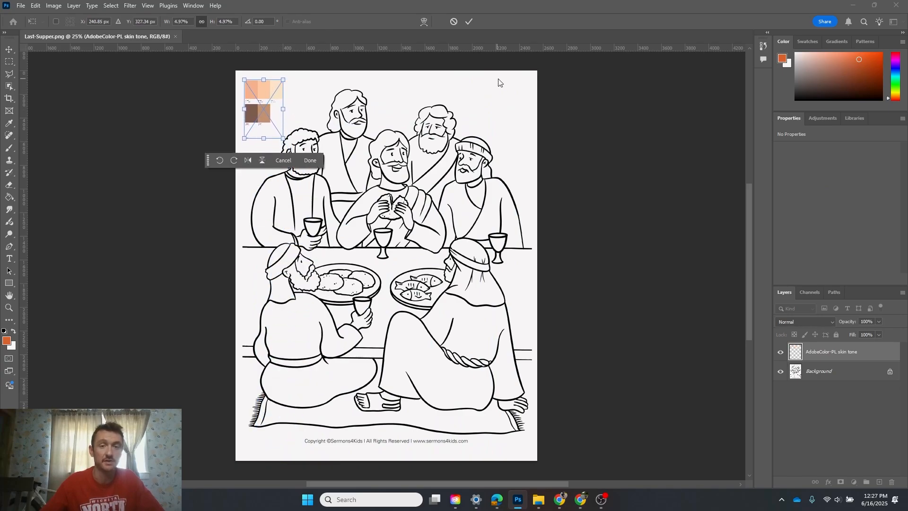
click(469, 21)
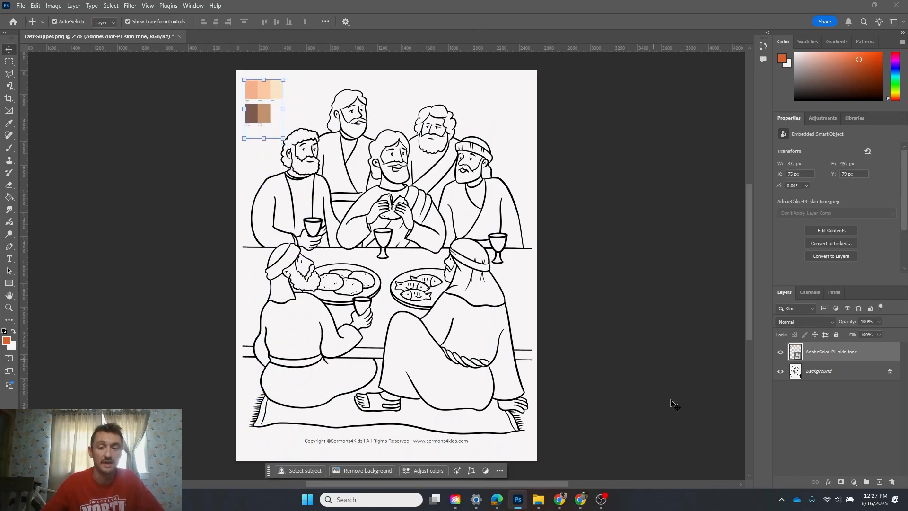
- Switch back to Adobe Color in the browser and search the color themes for "clothing"
click(497, 500)
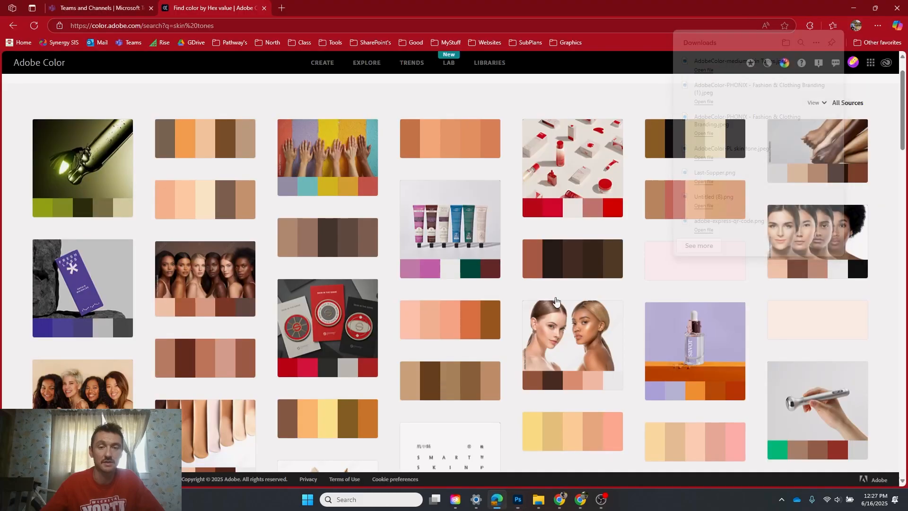
scroll(252, 158, up, 1)
drag(67, 93, 14, 103)
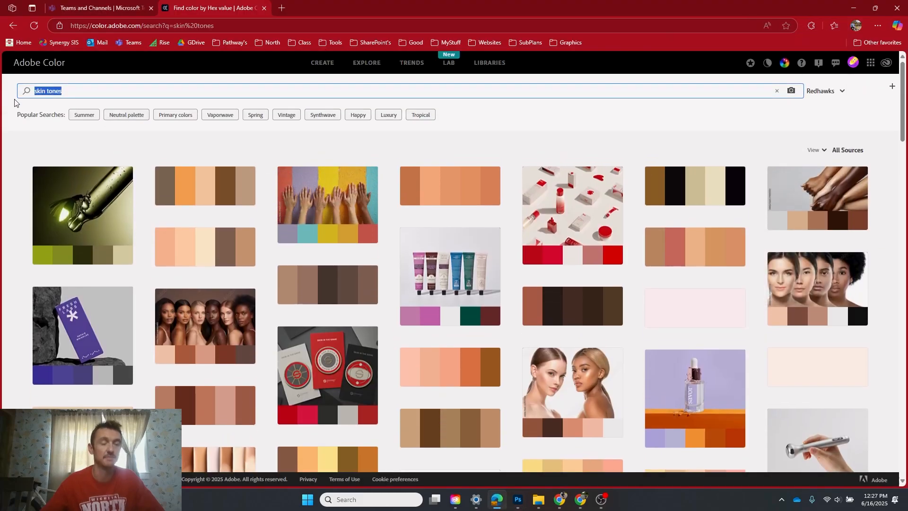
text(clothing)
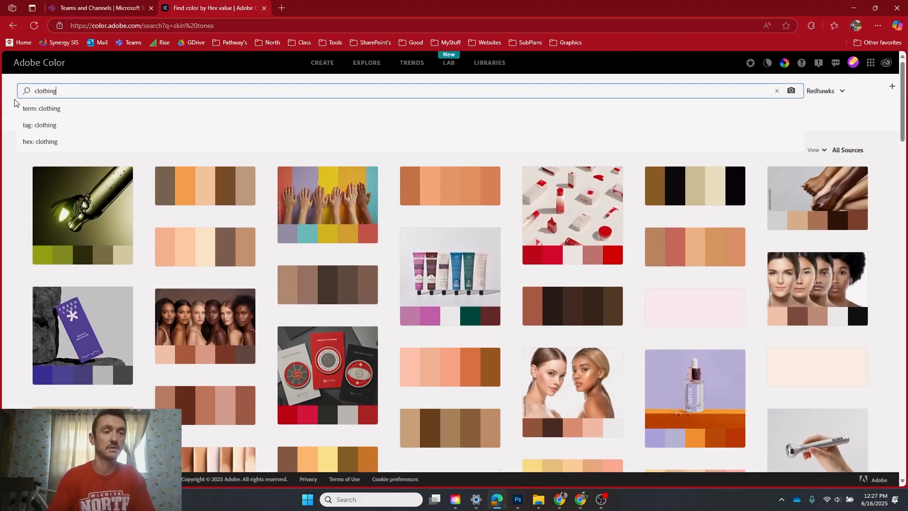
key(Return)
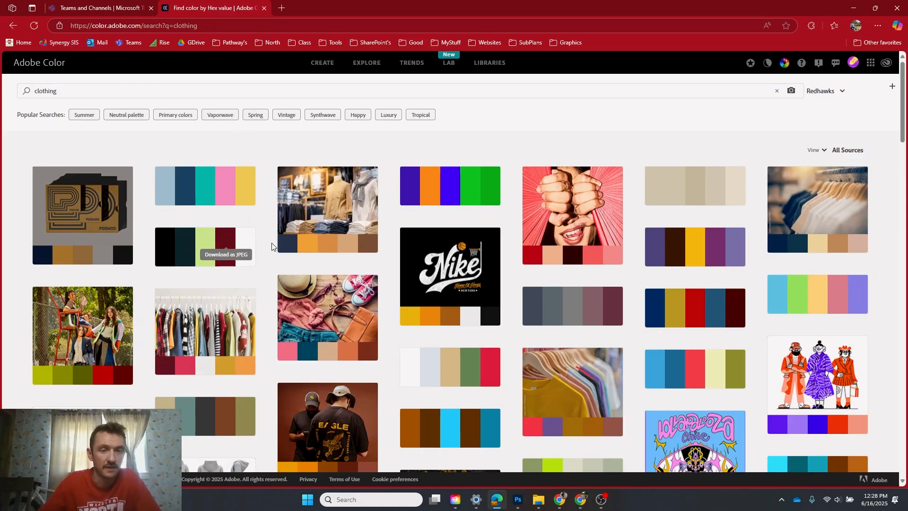
- Download the mauve, plum, white, purple and dark red palette from the clothing themes as a JPEG
scroll(671, 256, down, 1)
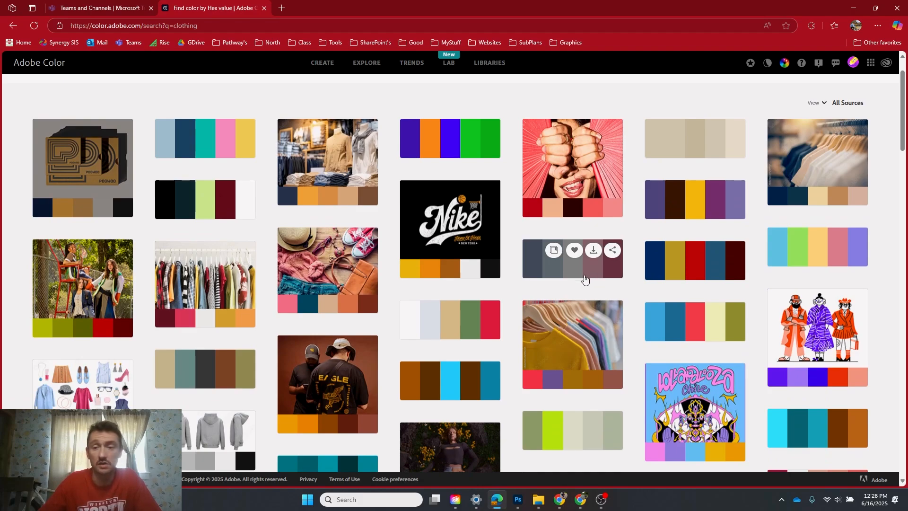
scroll(601, 283, down, 4)
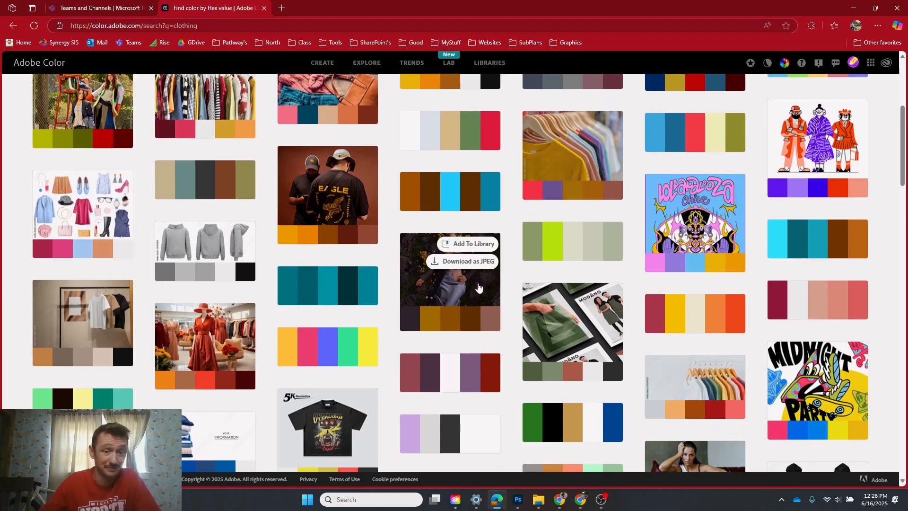
scroll(479, 283, down, 2)
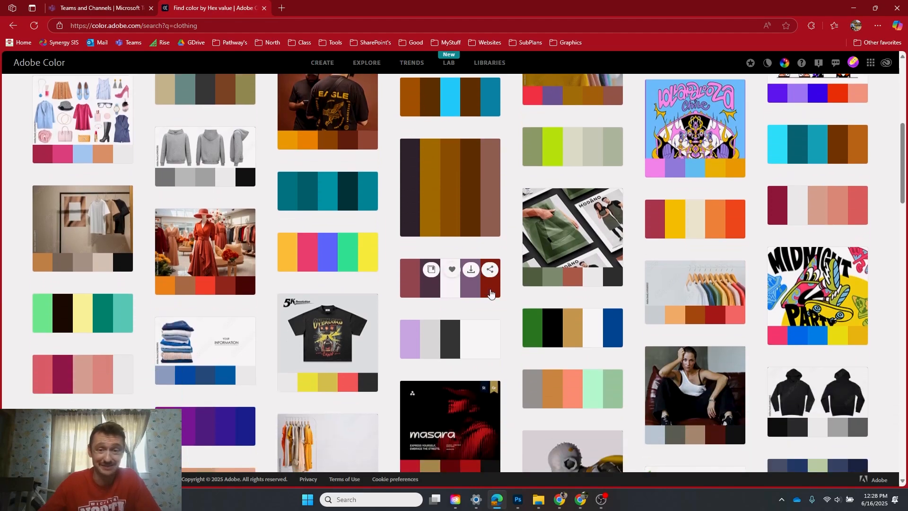
click(471, 271)
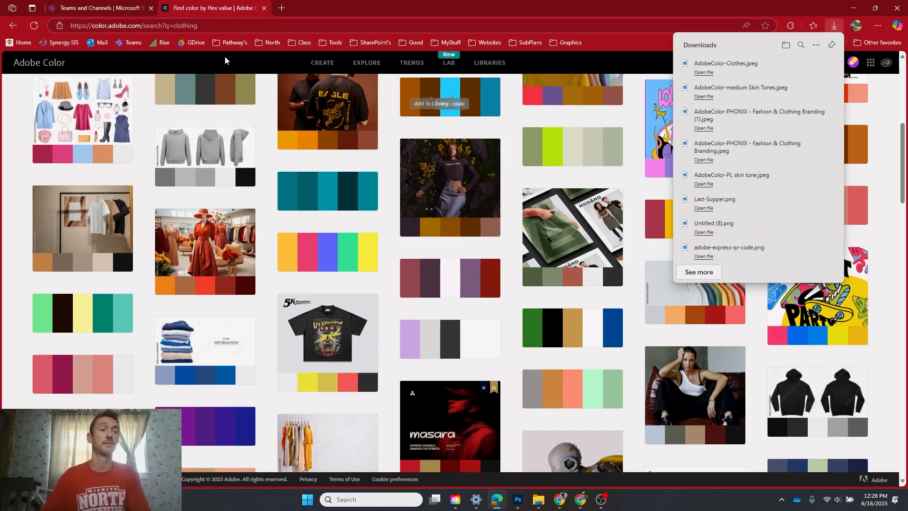
- Search the color themes for "food"
scroll(304, 219, up, 7)
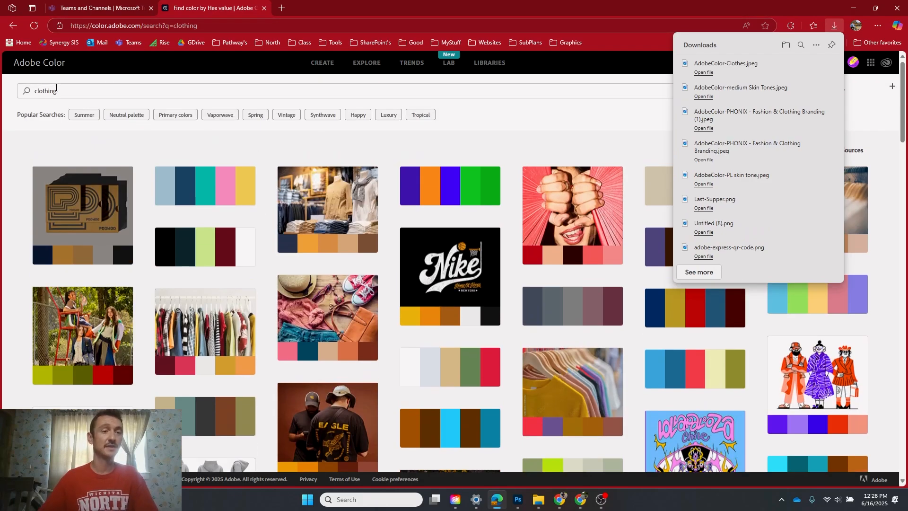
double_click(59, 91)
text(f)
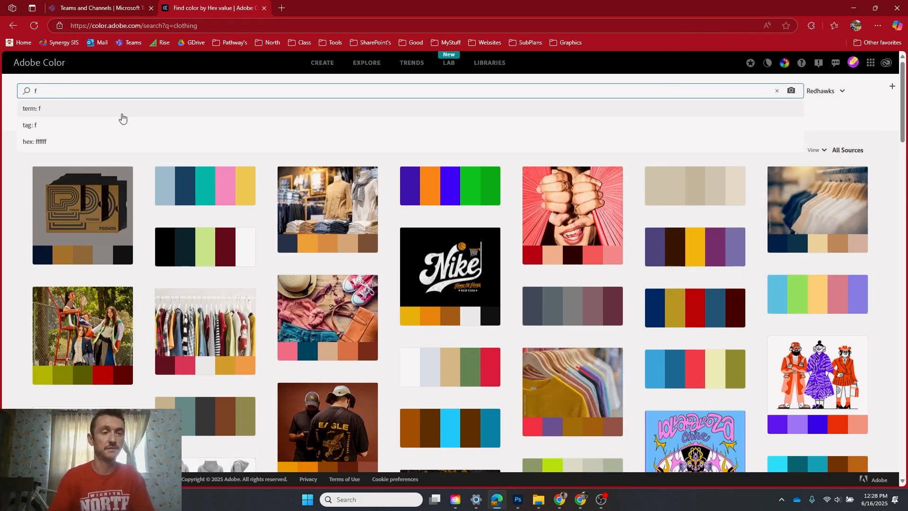
click(41, 92)
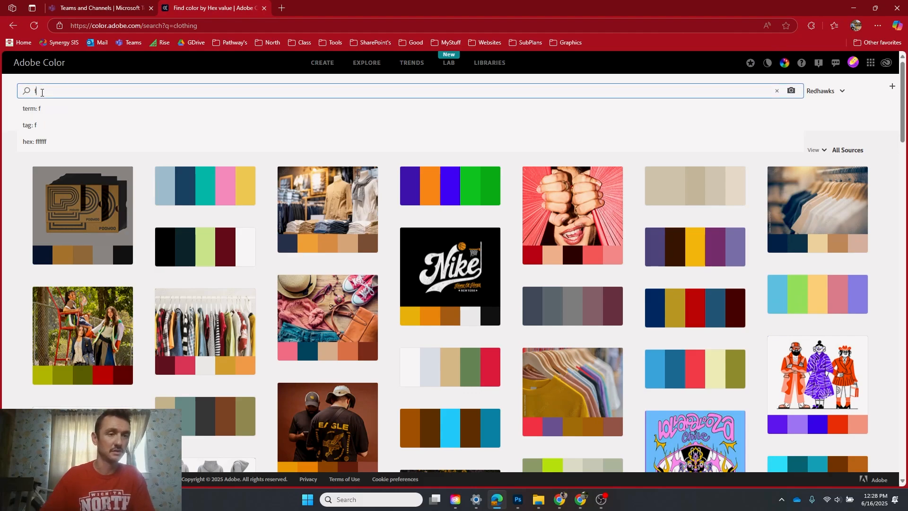
text(ood)
key(Return)
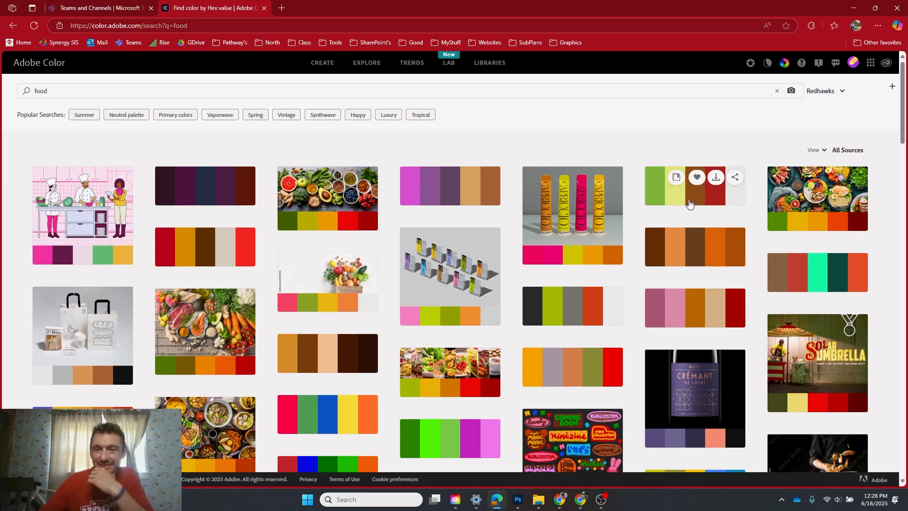
- Browse the food themes and download the kingdom hearts food palette of blue, greens, yellow and light blue as a JPEG
scroll(544, 305, down, 3)
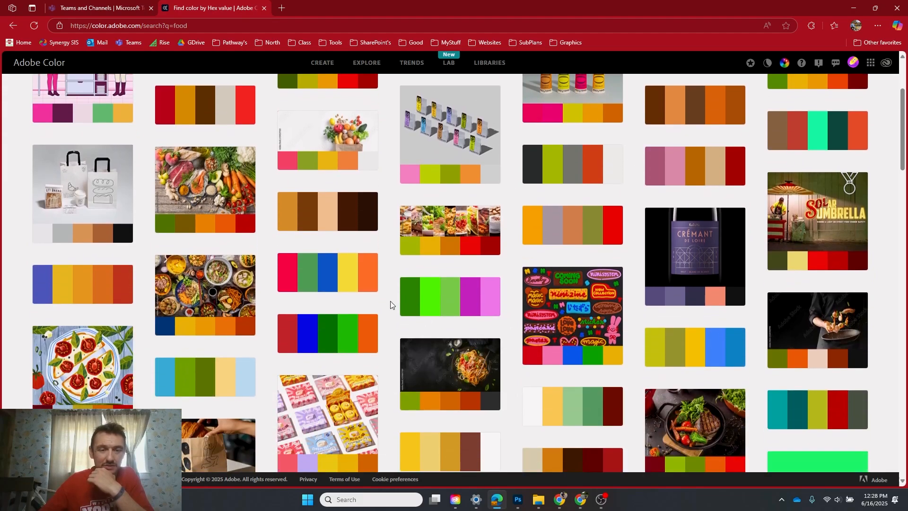
scroll(390, 305, down, 2)
scroll(398, 313, up, 4)
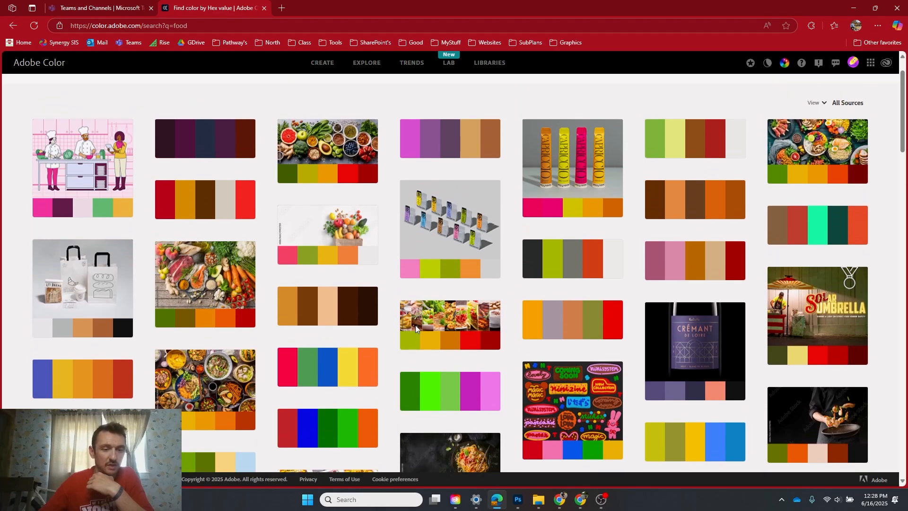
scroll(416, 325, down, 4)
click(227, 274)
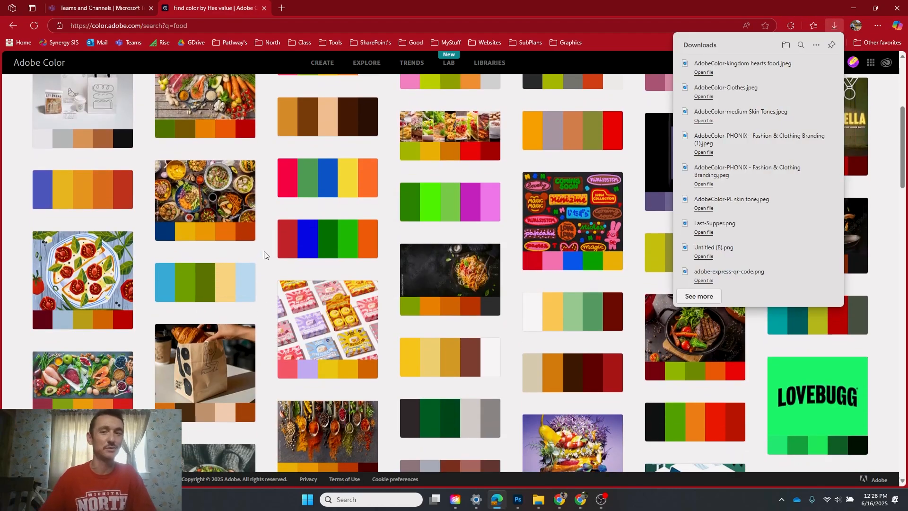
- Switch to Photoshop and place AdobeColor-kingdom hearts food from Downloads, scaled to about 4% in the page's upper-right corner
click(854, 10)
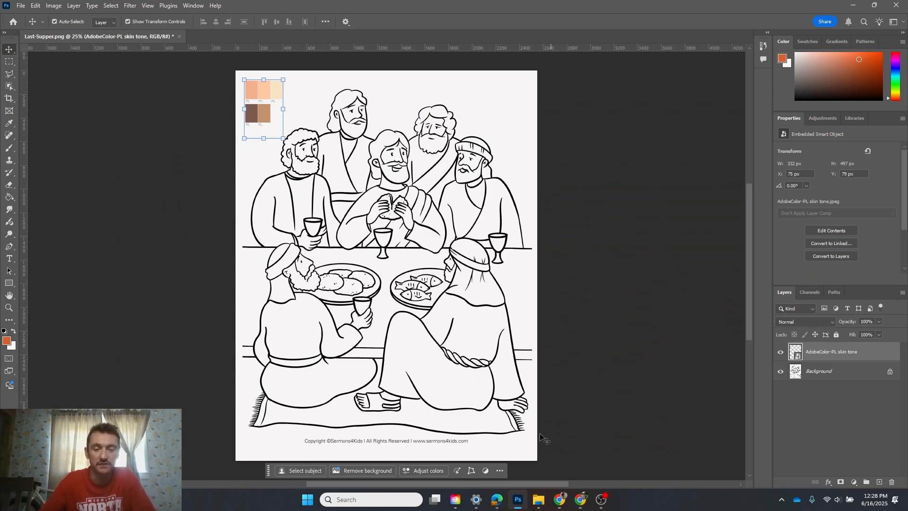
click(537, 500)
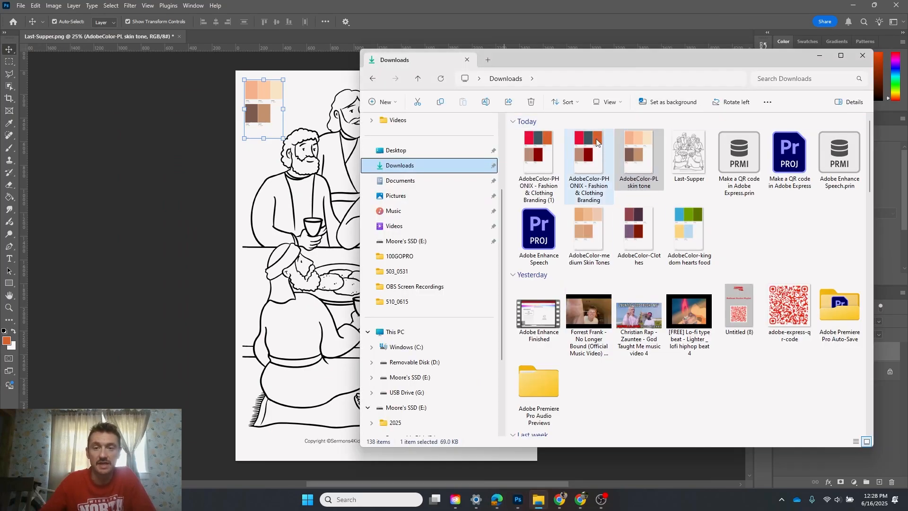
click(407, 165)
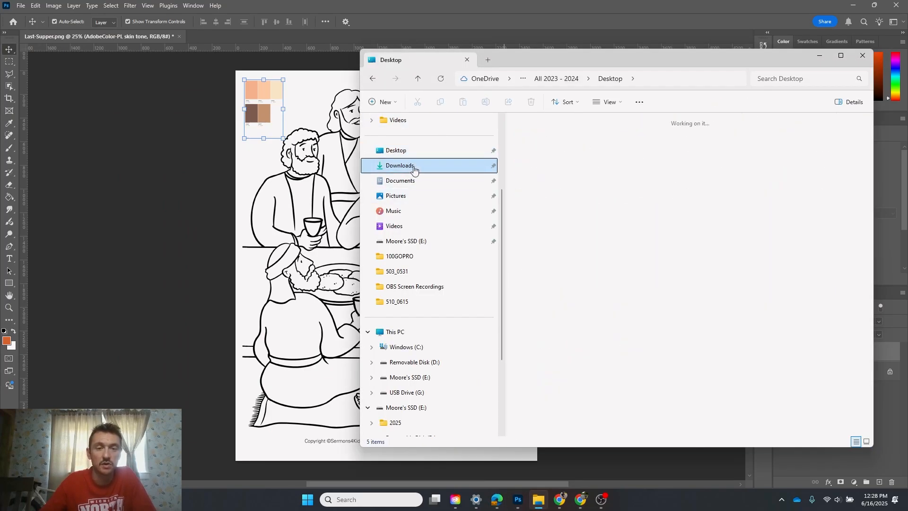
drag(538, 152, 267, 175)
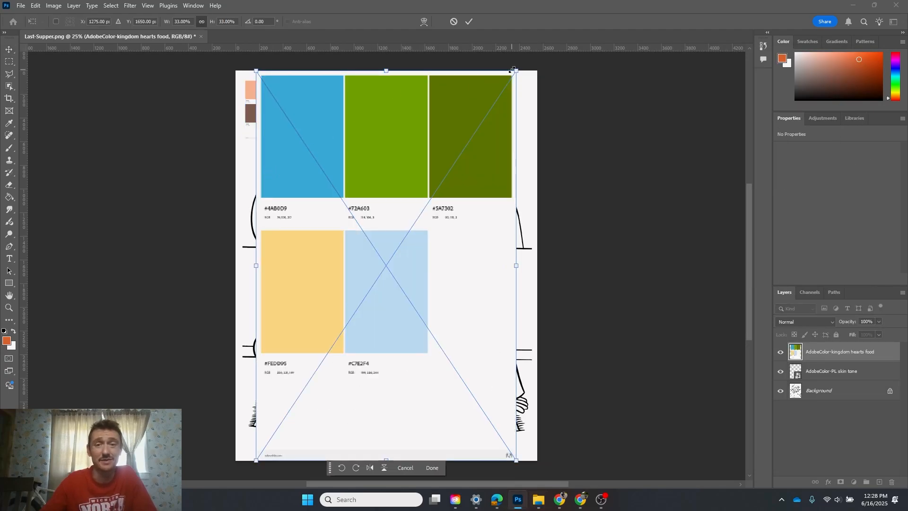
drag(519, 71, 515, 93)
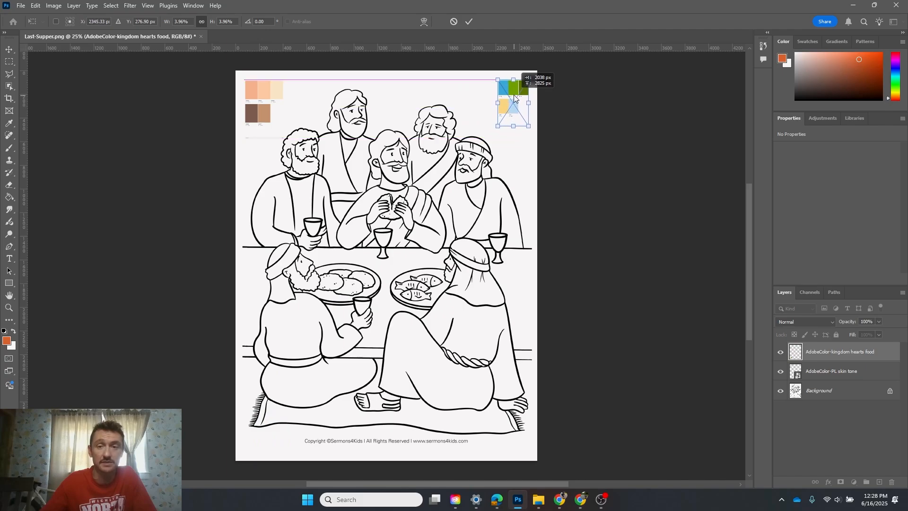
click(469, 21)
- Place AdobeColor-Clothes from Downloads, scaled to about 428 px wide at the page's top edge above the central figure
click(539, 500)
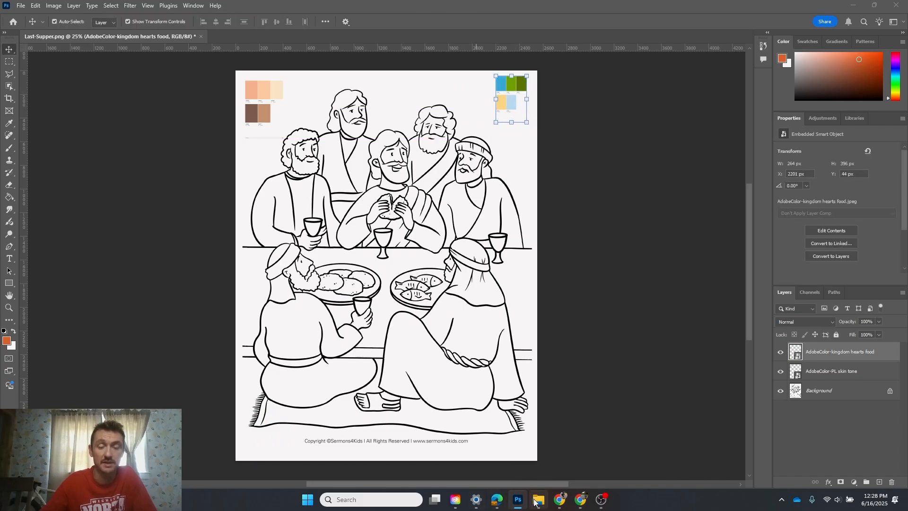
drag(590, 153, 290, 186)
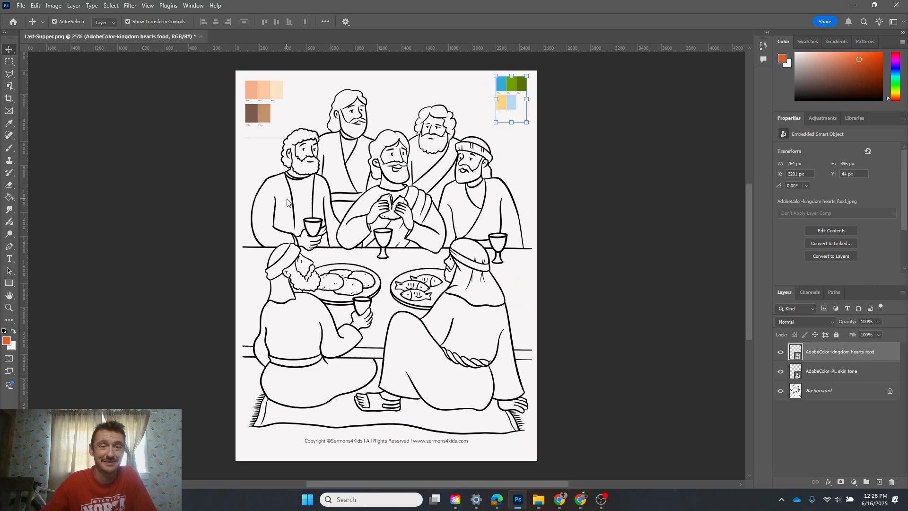
drag(518, 72, 307, 384)
drag(275, 422, 402, 109)
click(469, 23)
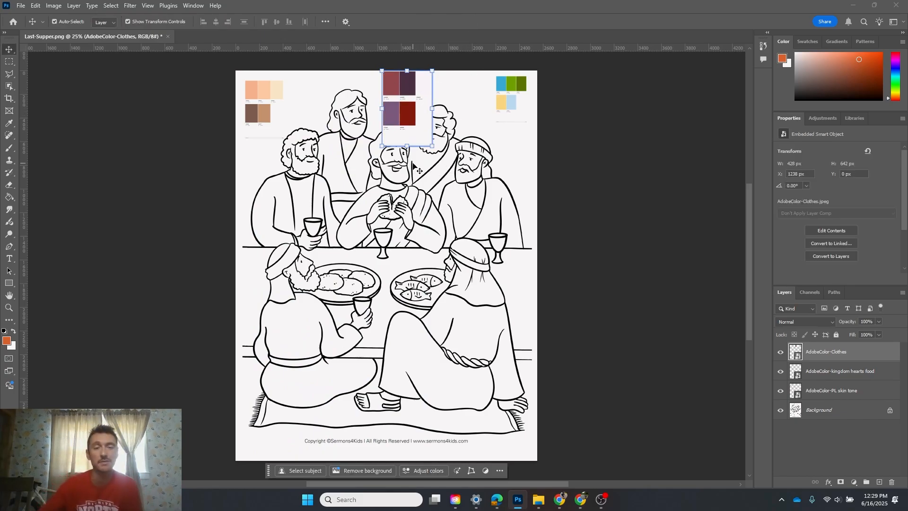
- Try filling the two back-left men's faces on the Background layer with the sampled peach skin tone, and undo both fills
click(8, 124)
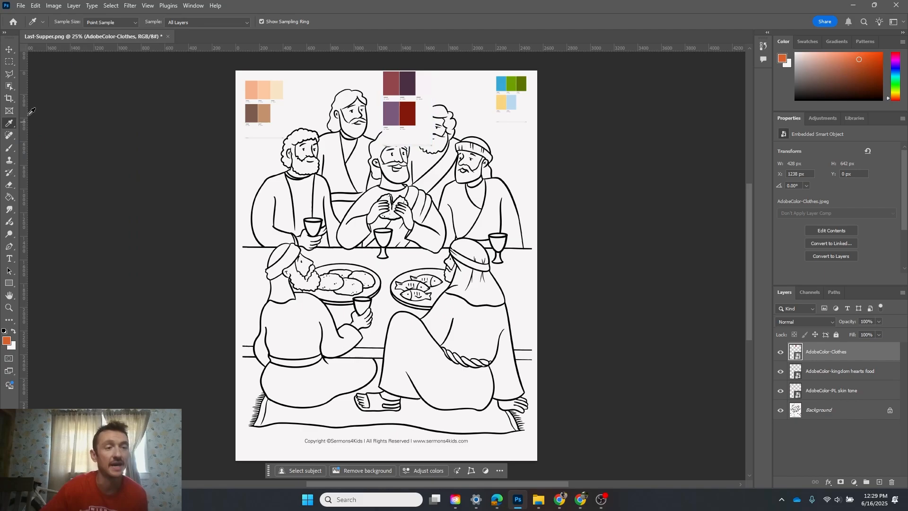
click(258, 90)
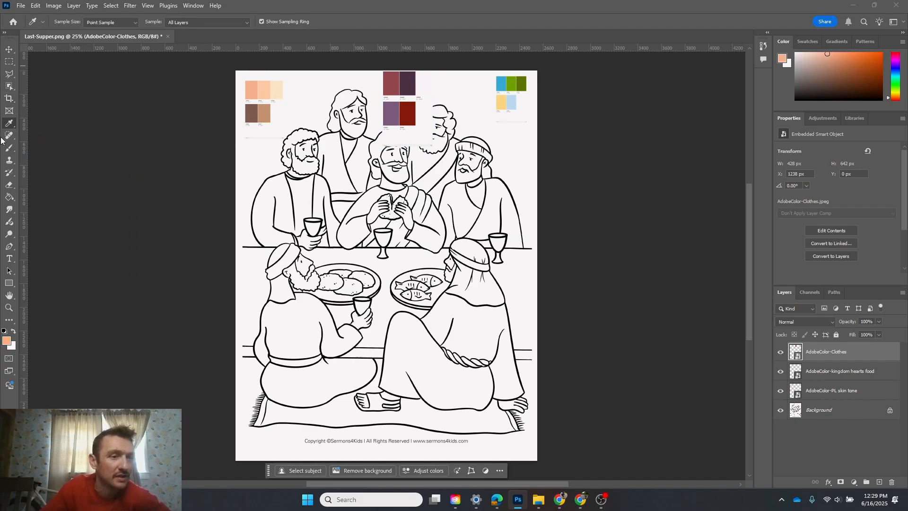
click(9, 197)
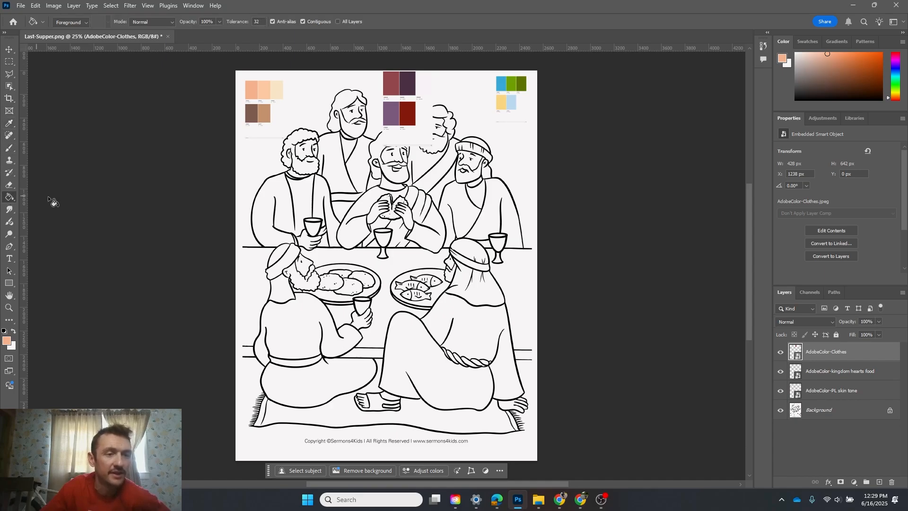
click(818, 410)
click(310, 152)
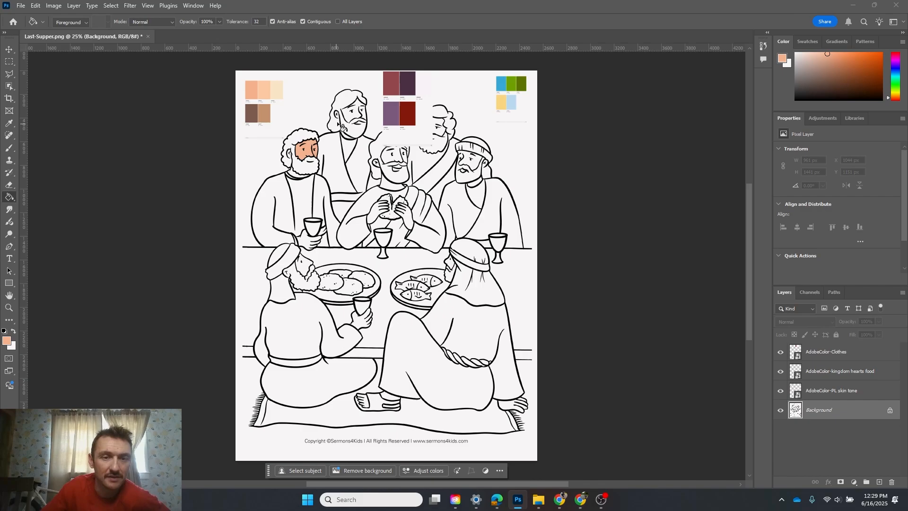
click(358, 122)
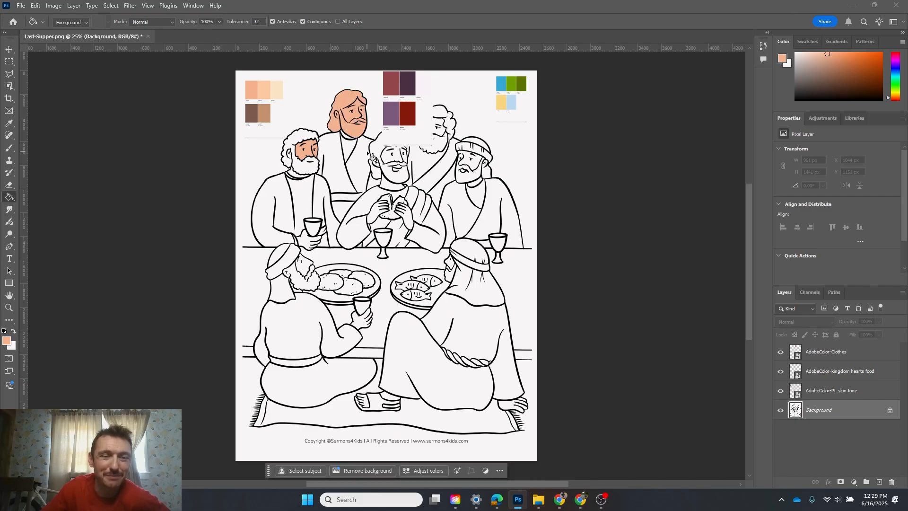
key(ctrl+z)
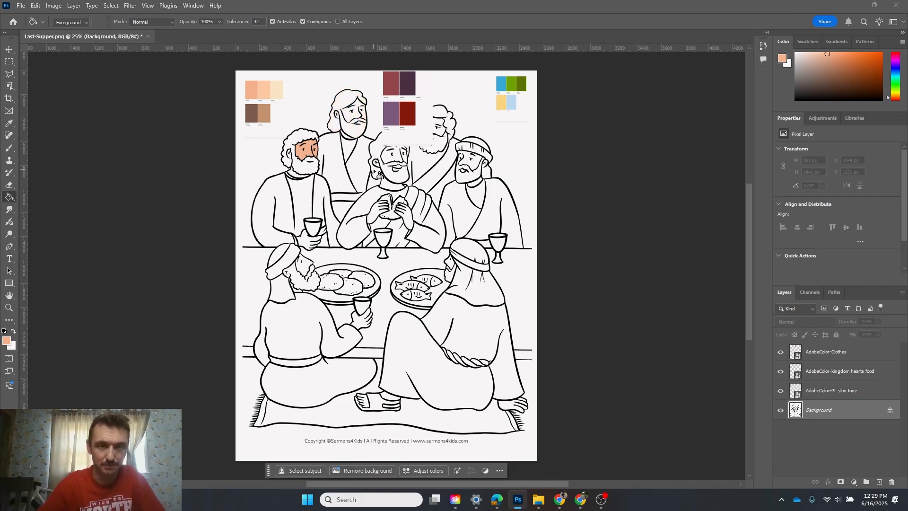
key(ctrl+z)
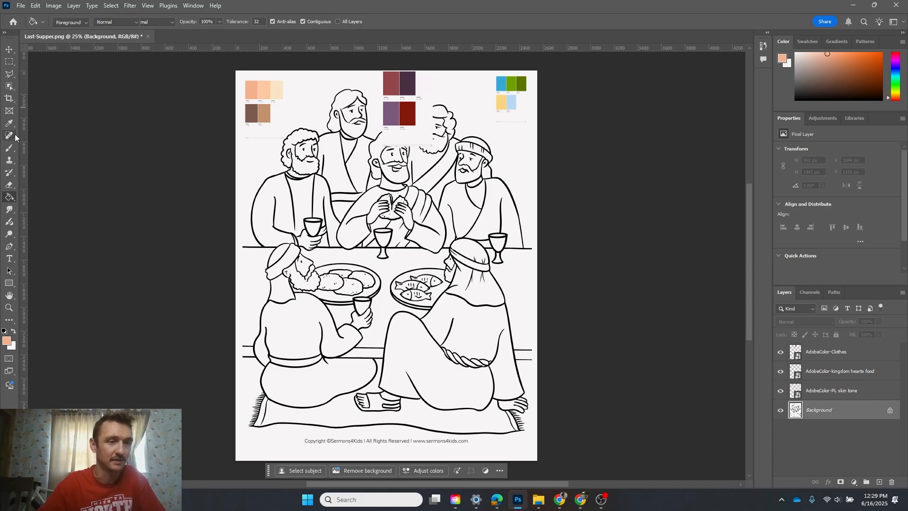
- Sample the pale cream from the skin tone palette and fill five faces with it, leaving out the two rearmost men
click(9, 136)
click(9, 124)
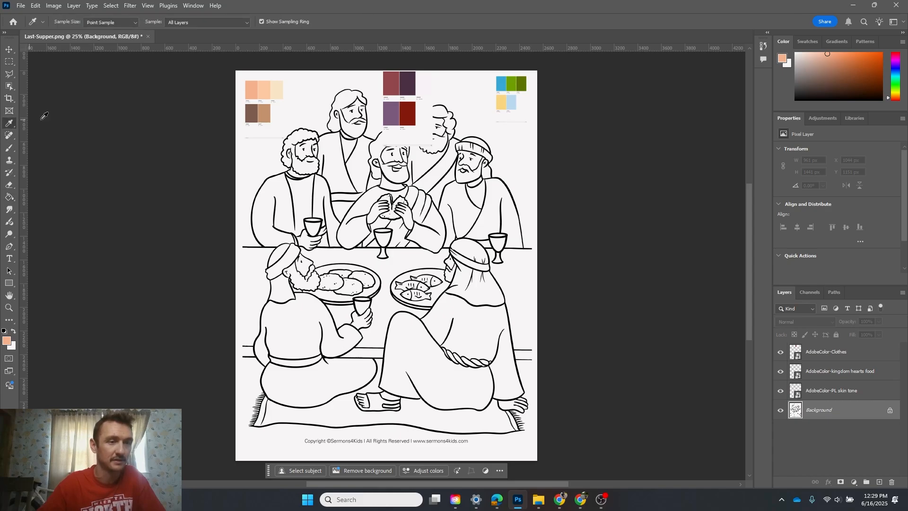
click(273, 90)
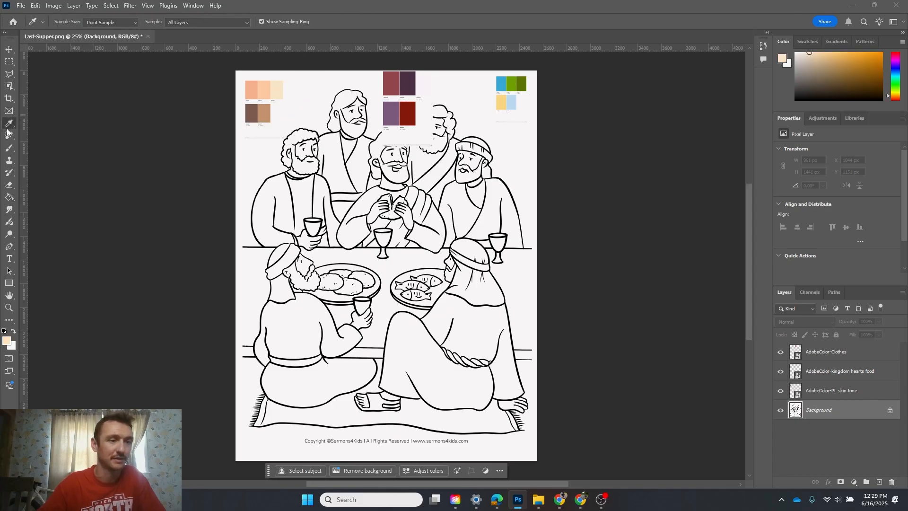
click(9, 196)
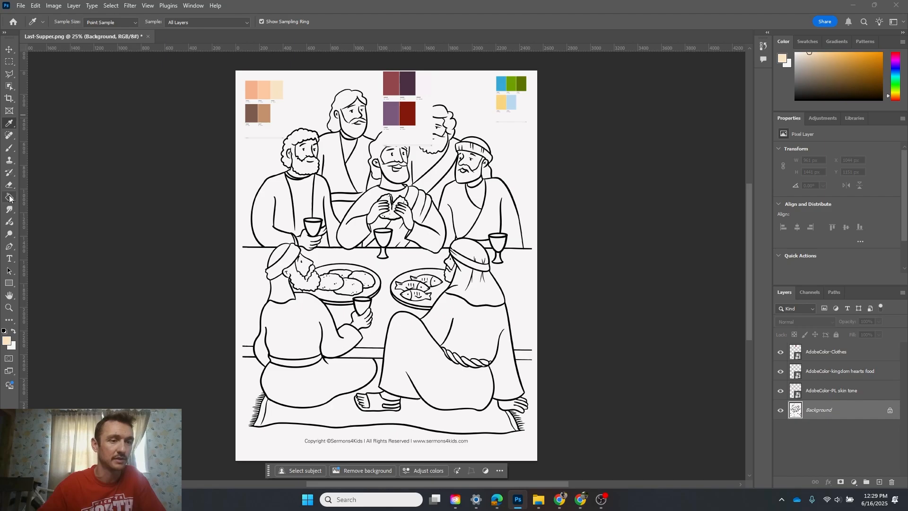
click(305, 155)
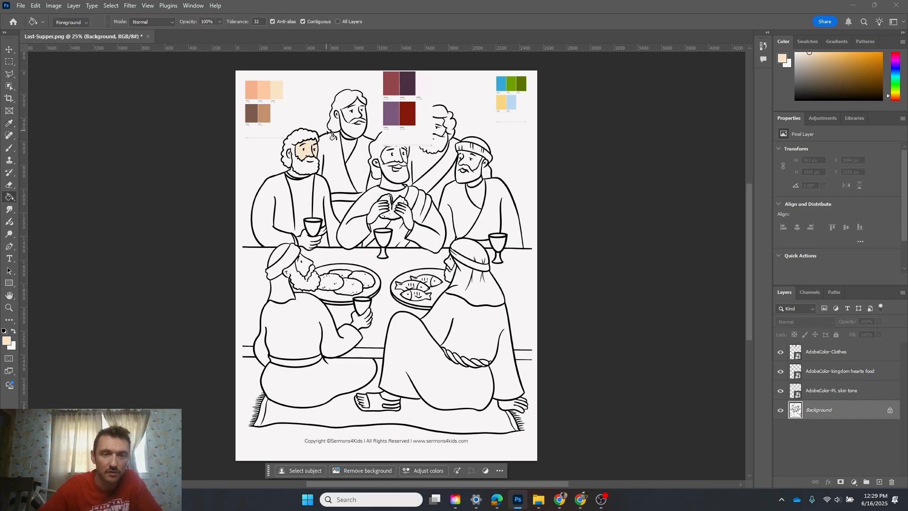
click(392, 164)
click(480, 173)
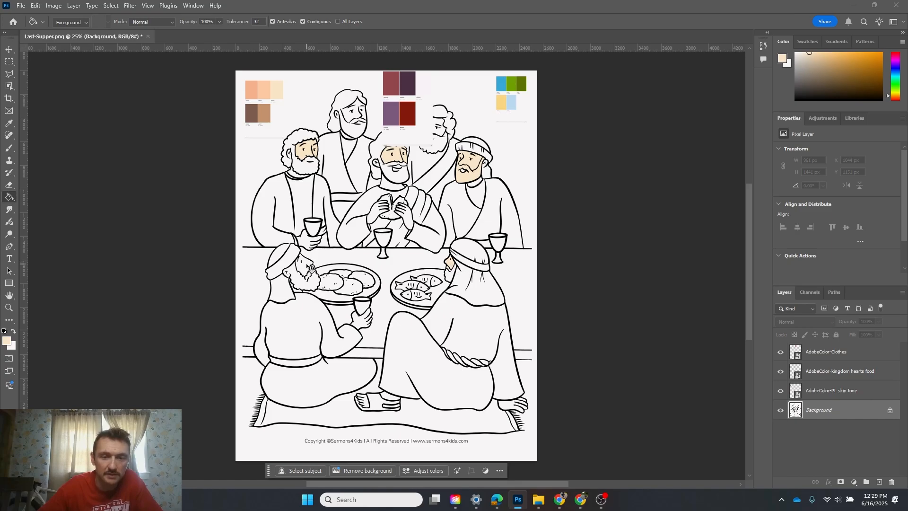
click(307, 269)
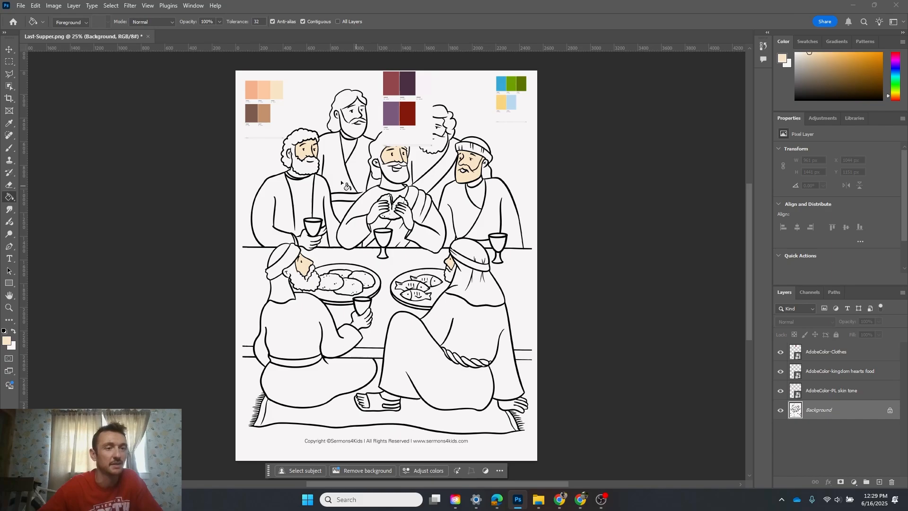
- Sample the dusty red from the clothes palette and fill the robes of the two back-left men with it
click(8, 123)
click(390, 78)
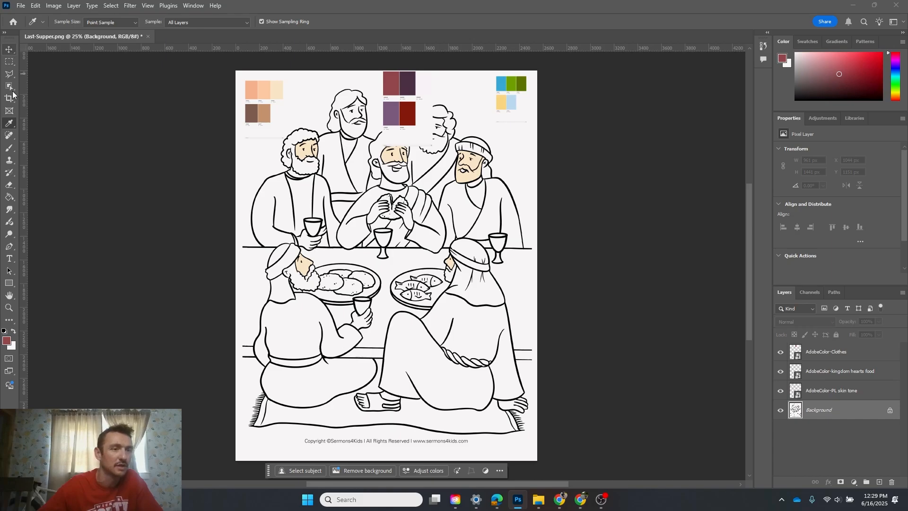
click(9, 197)
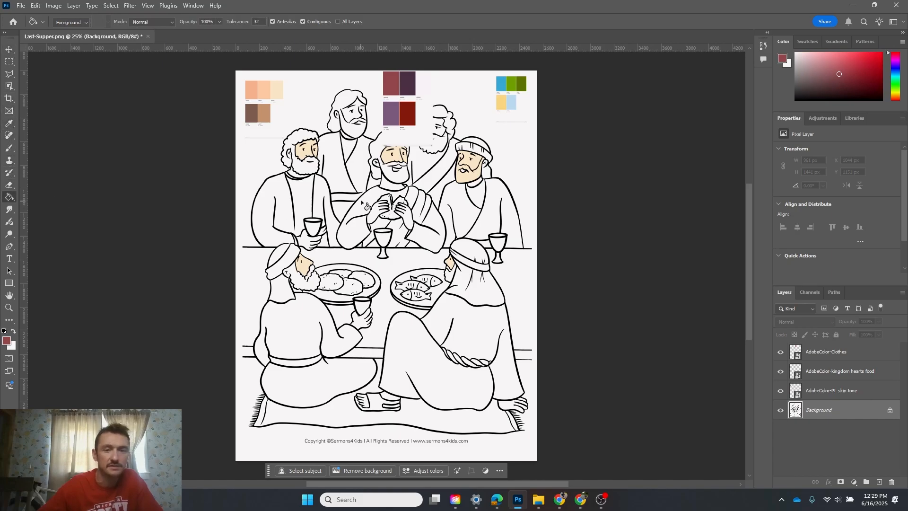
click(307, 209)
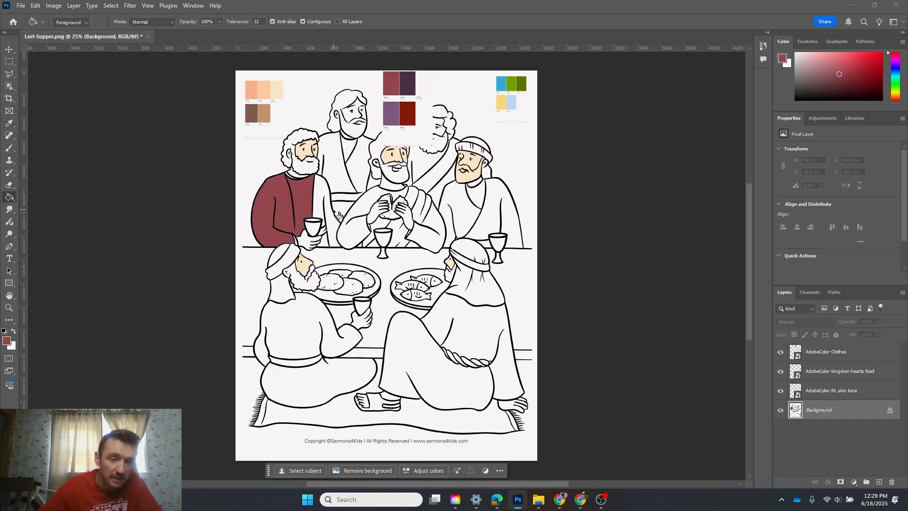
click(340, 183)
click(357, 175)
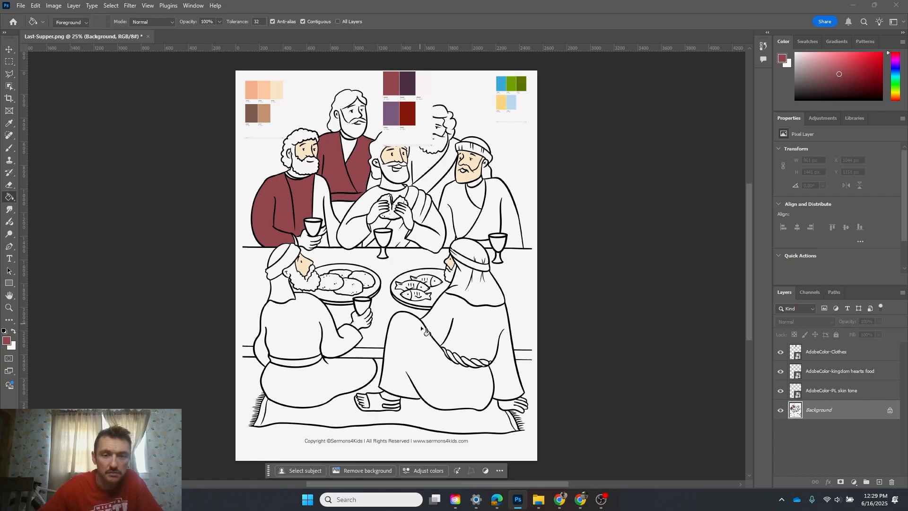
- Fill the front-right figure's robe with the dusty red, undoing the fills on its lower part and the rug
click(449, 374)
click(438, 378)
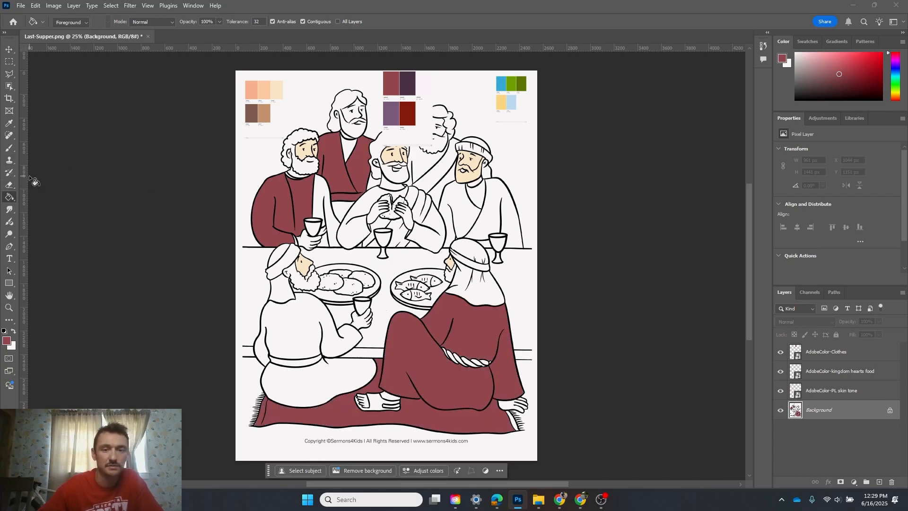
key(ctrl+z)
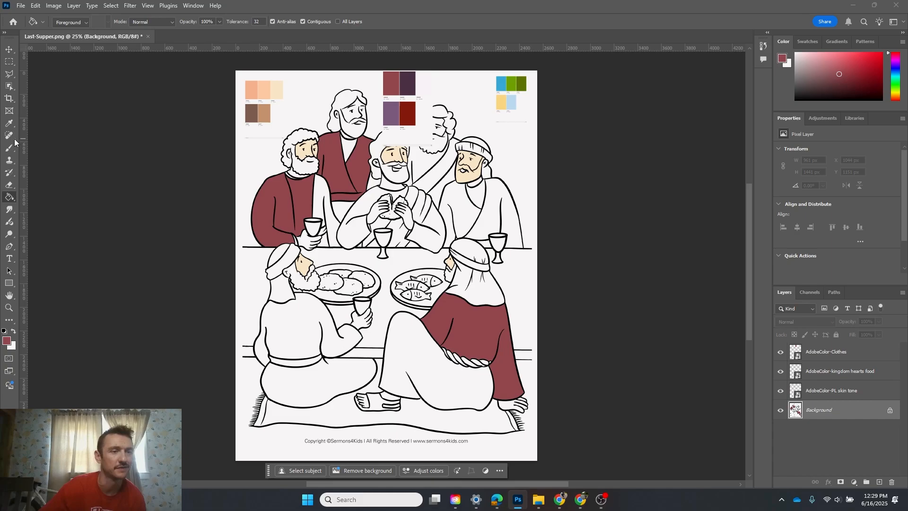
- Sample the light blue from the food palette and fill the bodies of the three fish on the plate with it
click(9, 123)
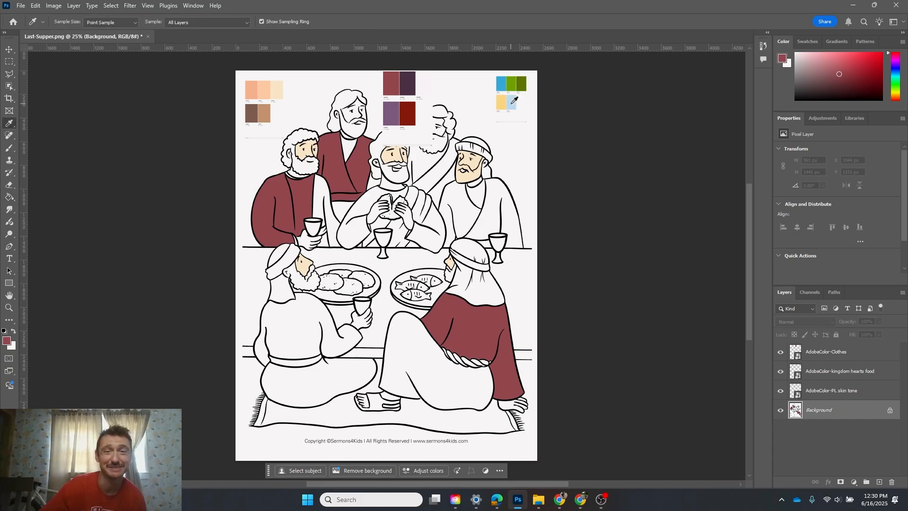
click(511, 103)
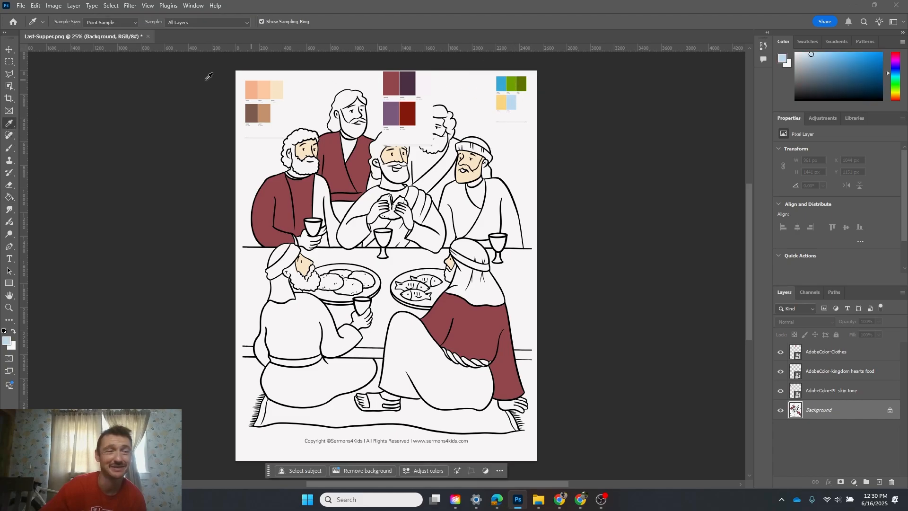
click(10, 197)
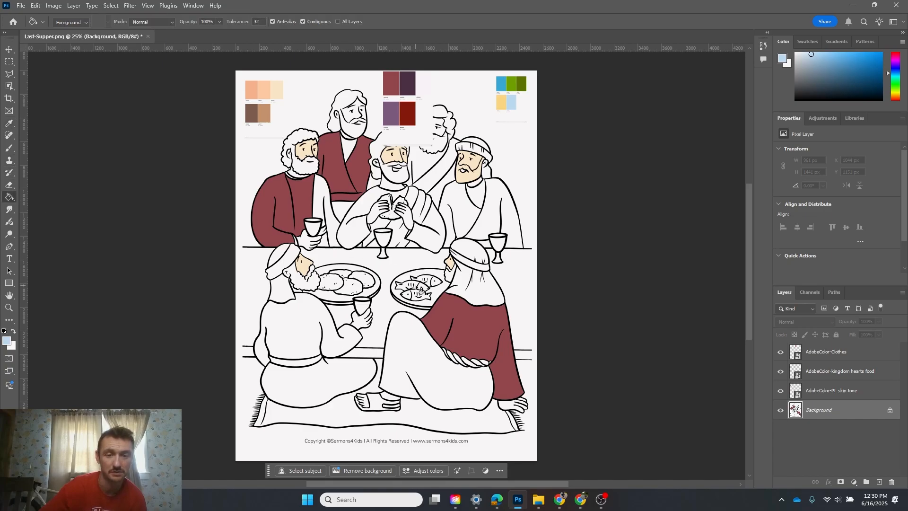
click(419, 288)
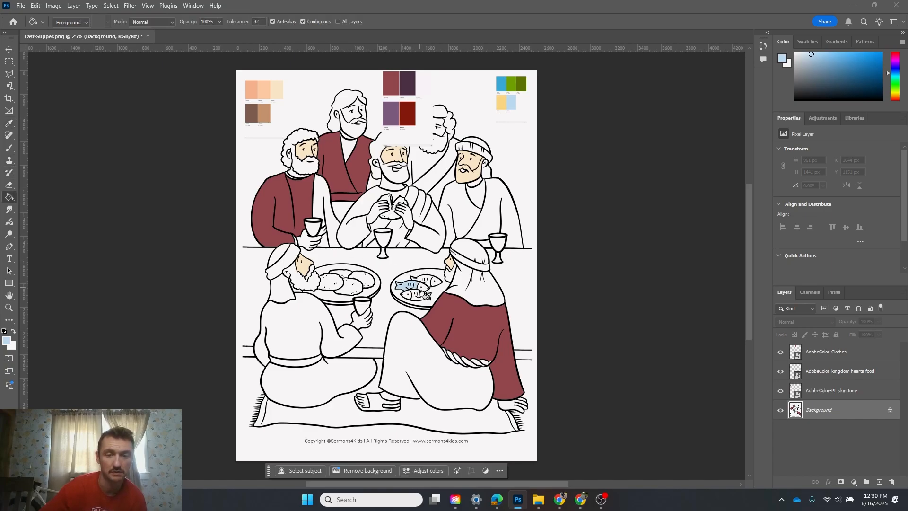
click(422, 295)
click(435, 282)
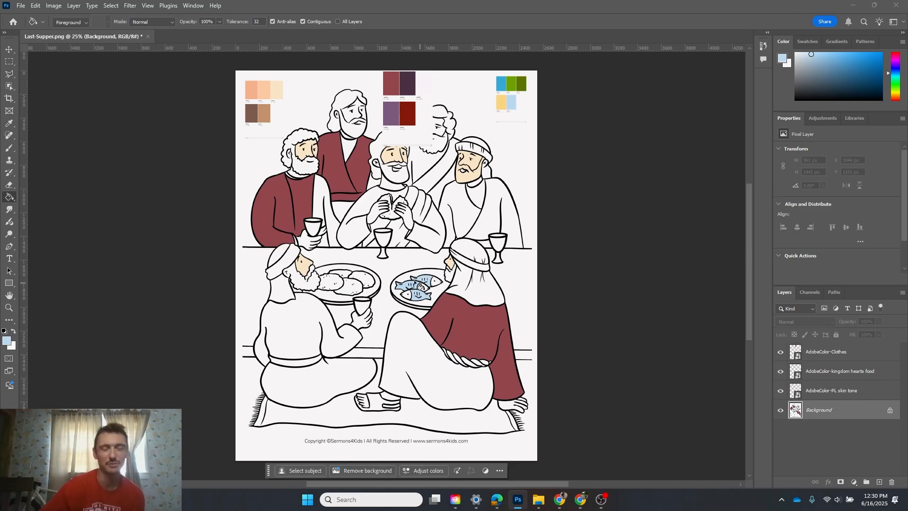
- Sample the bright blue from the food palette and fill the heads of the three fish with it
click(9, 123)
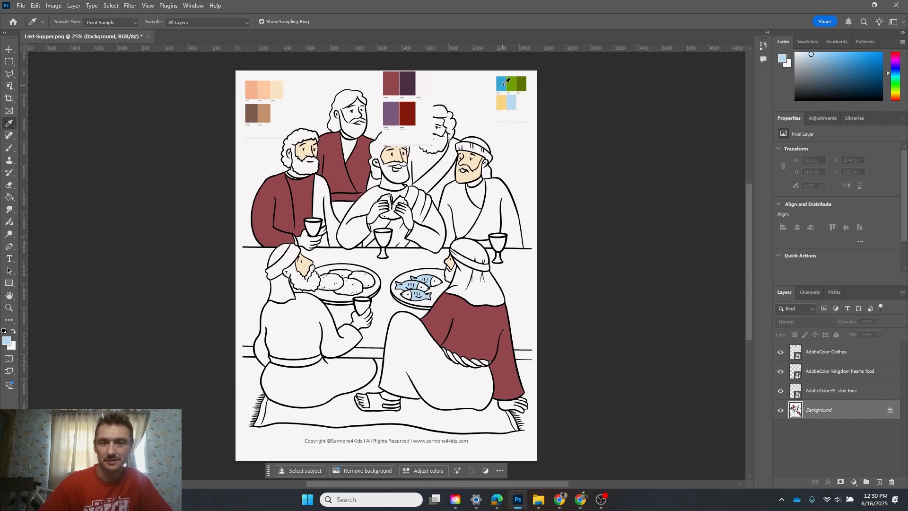
click(504, 87)
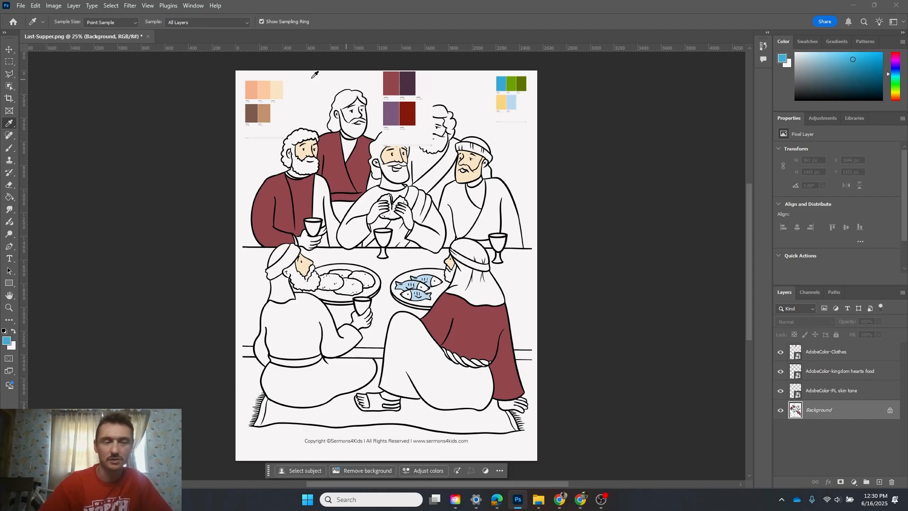
click(9, 196)
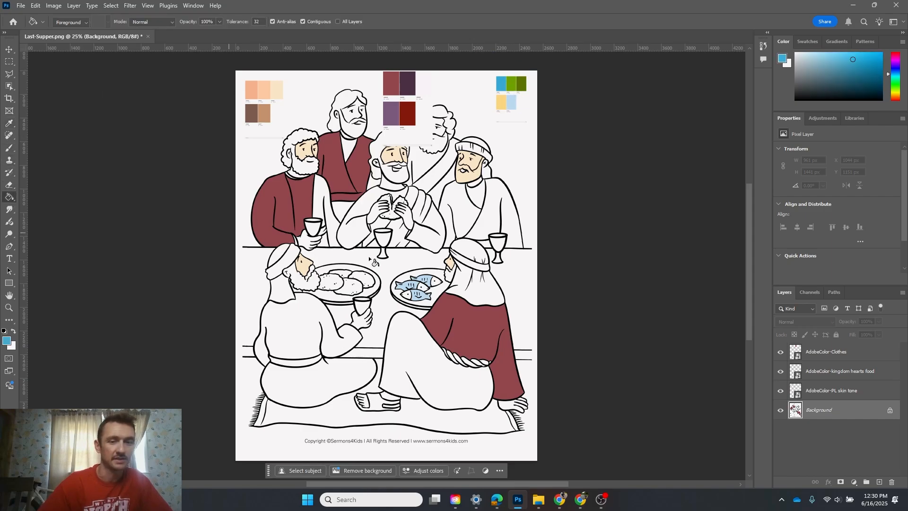
click(434, 283)
click(421, 289)
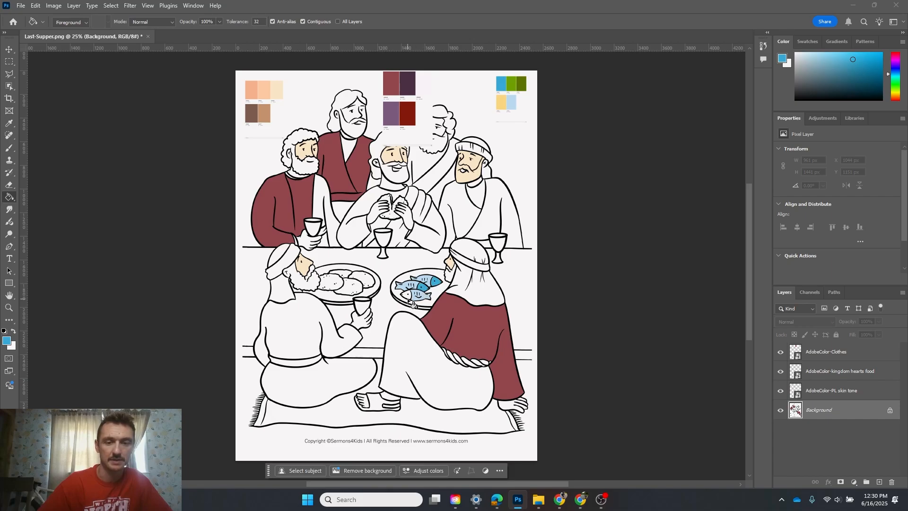
click(412, 297)
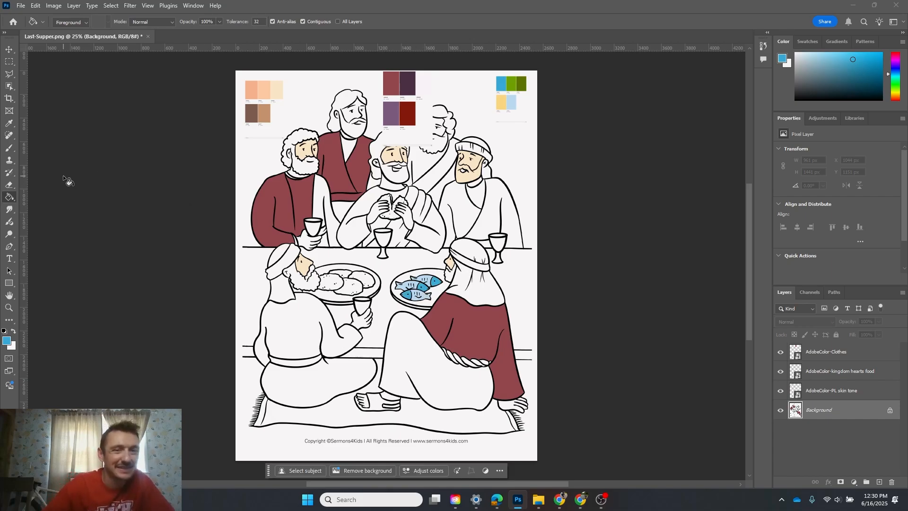
- Sample the tan from the skin tone palette and fill three bread loaves with it, undoing the fill on the leftmost loaf
click(9, 123)
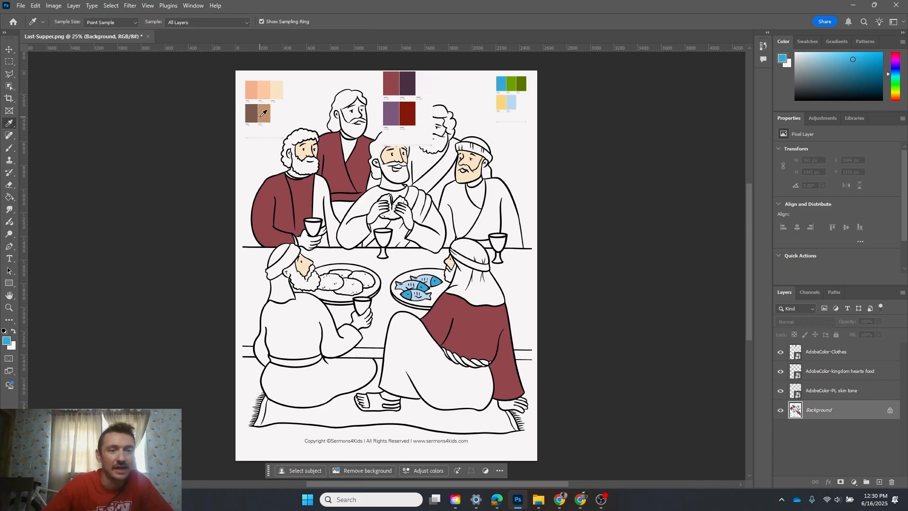
click(261, 116)
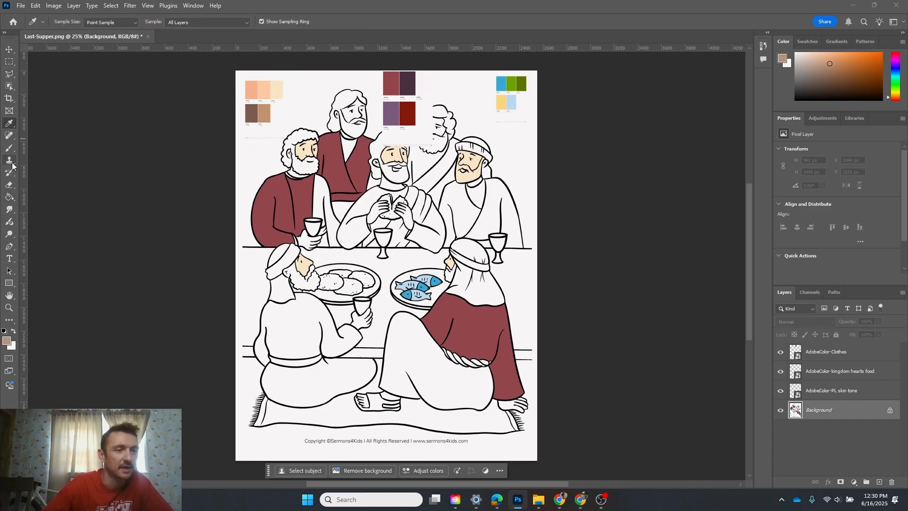
click(9, 197)
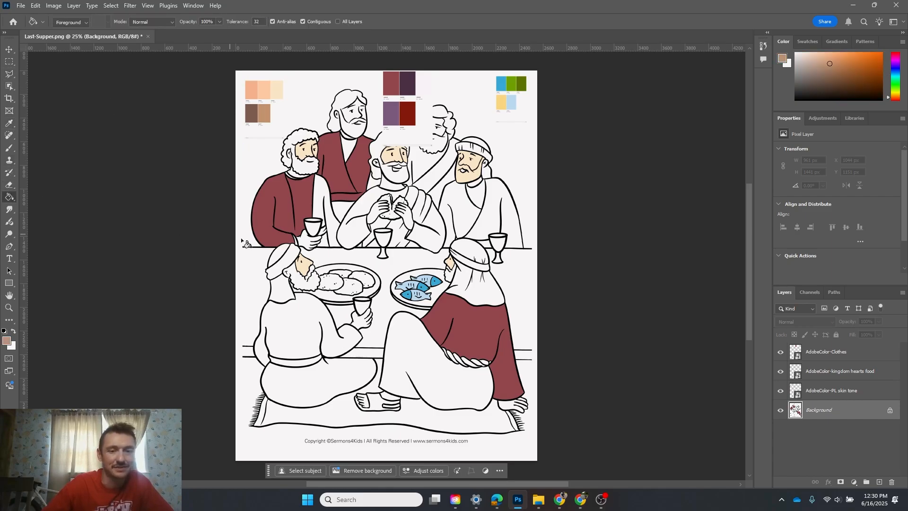
click(331, 287)
key(ctrl+z)
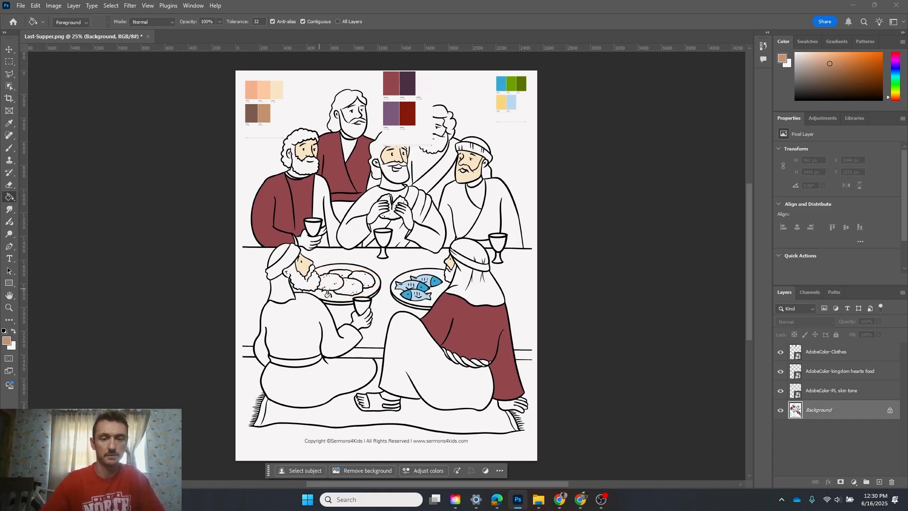
click(351, 289)
click(364, 278)
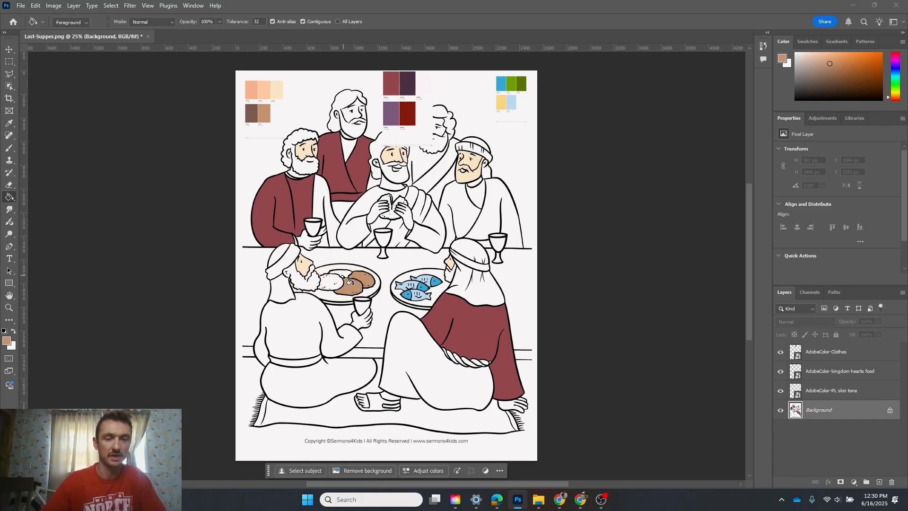
click(340, 275)
- Set the foreground color to orange ec7015 and fill the empty background around the figures with it
click(6, 341)
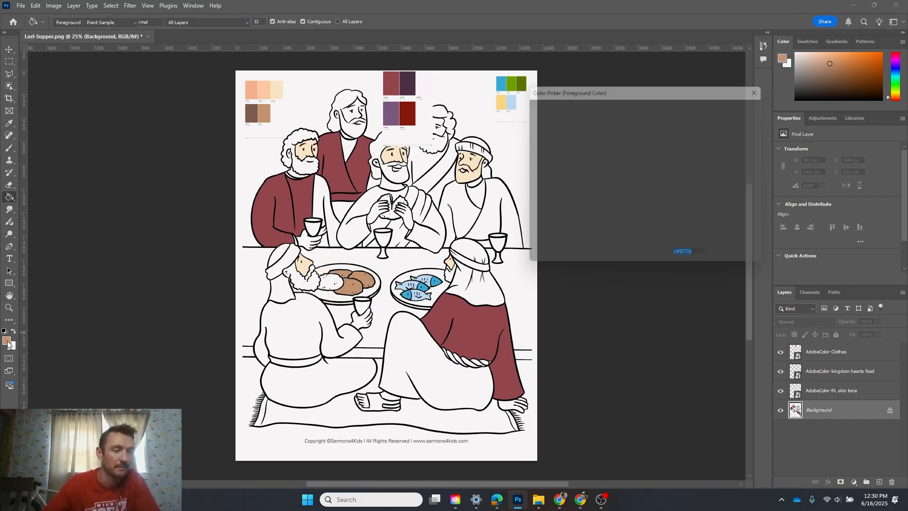
mouse_move(563, 162)
mouse_down()
mouse_move(594, 179)
mouse_move(635, 146)
mouse_move(639, 139)
mouse_move(611, 147)
mouse_move(637, 118)
mouse_up()
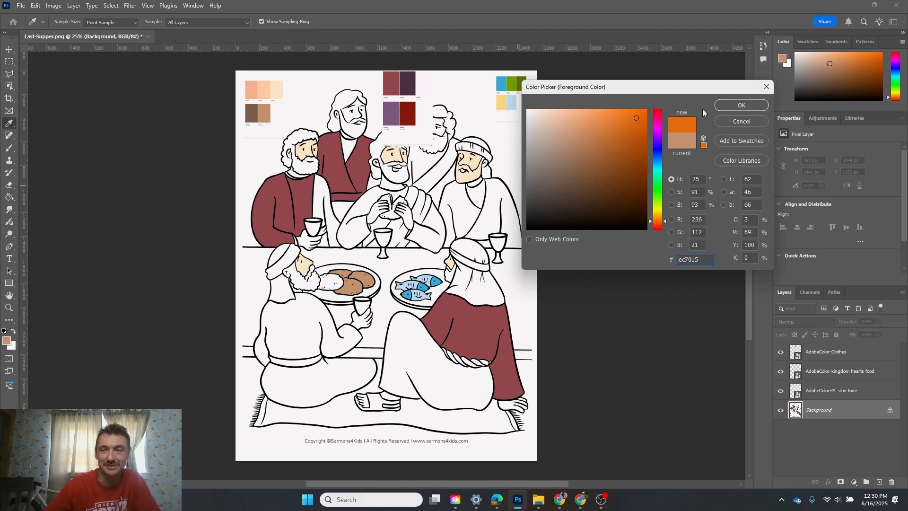
click(717, 104)
key(g)
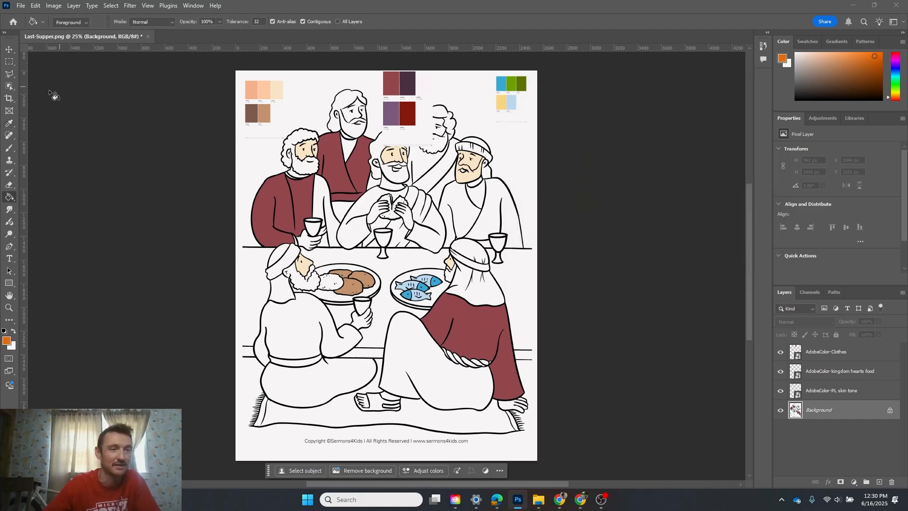
click(339, 87)
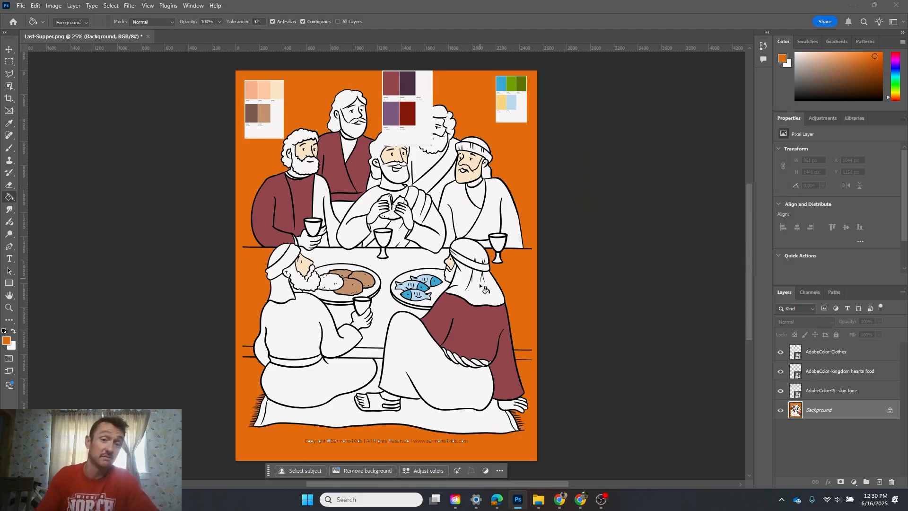